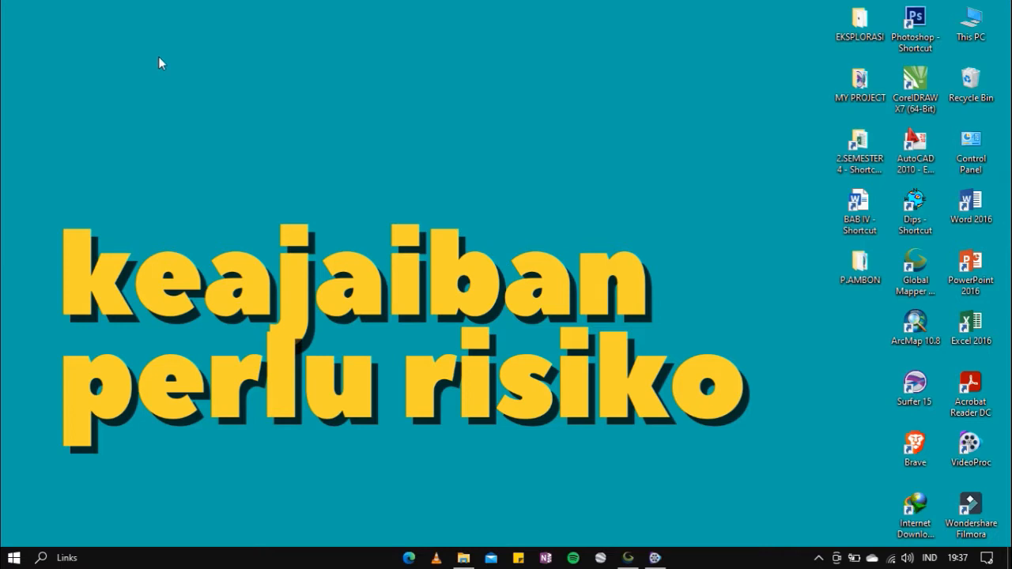
Switch to Global Mapper and open the image "Peta geologi skala 100.000 lembar Jakarta1 - Copy" for manual rectification
click(629, 555)
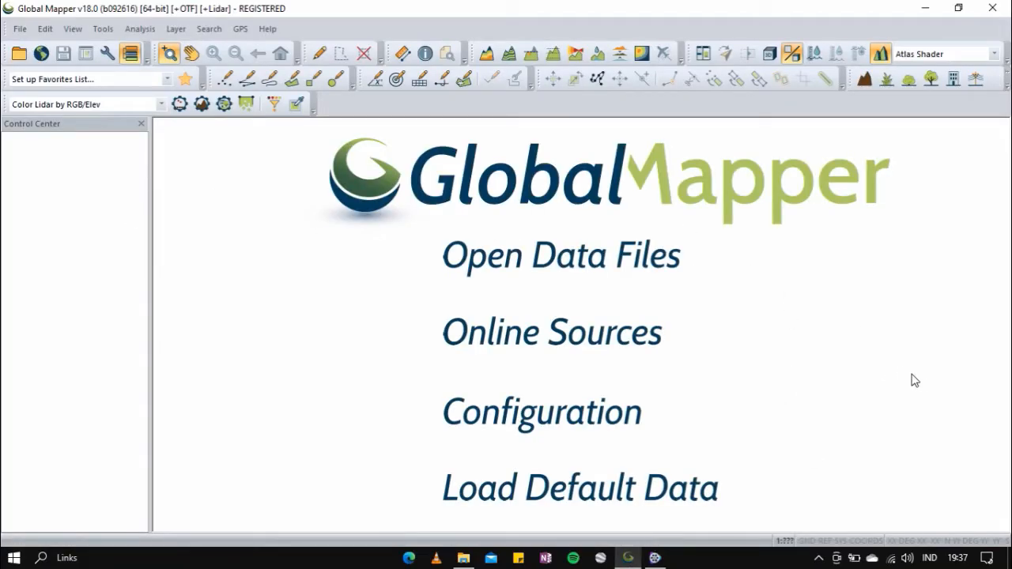
click(666, 265)
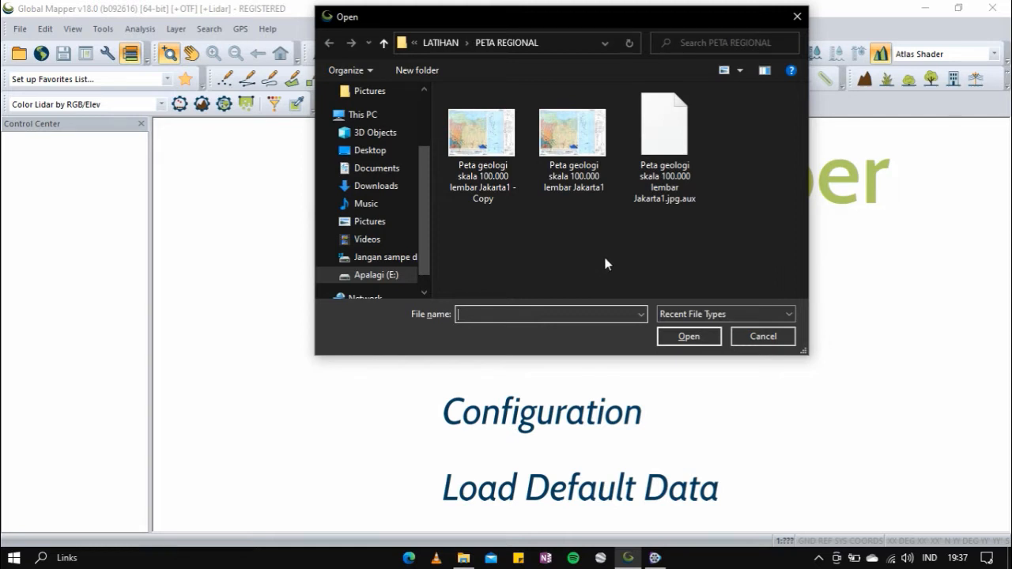
click(486, 143)
click(692, 337)
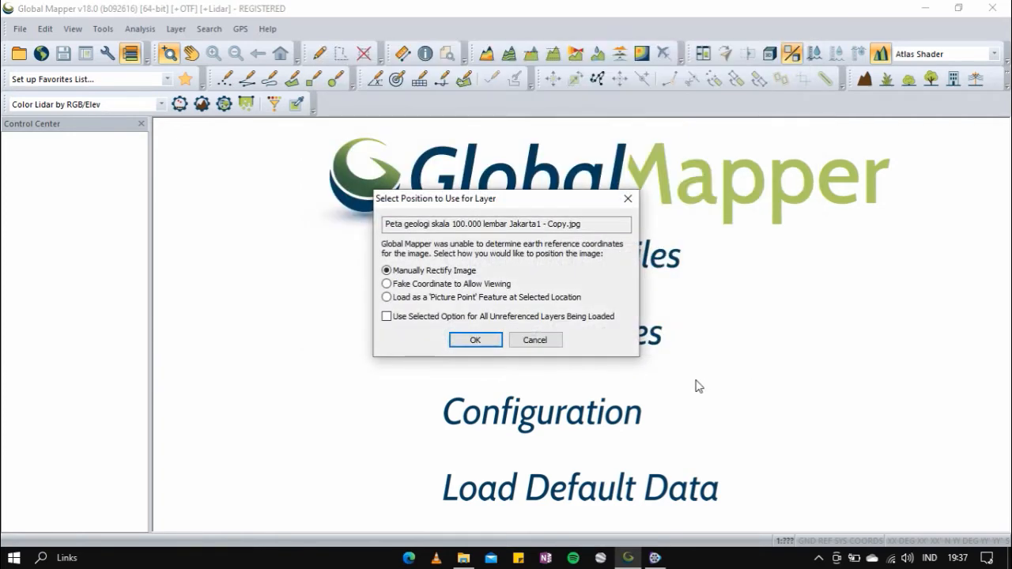
click(475, 341)
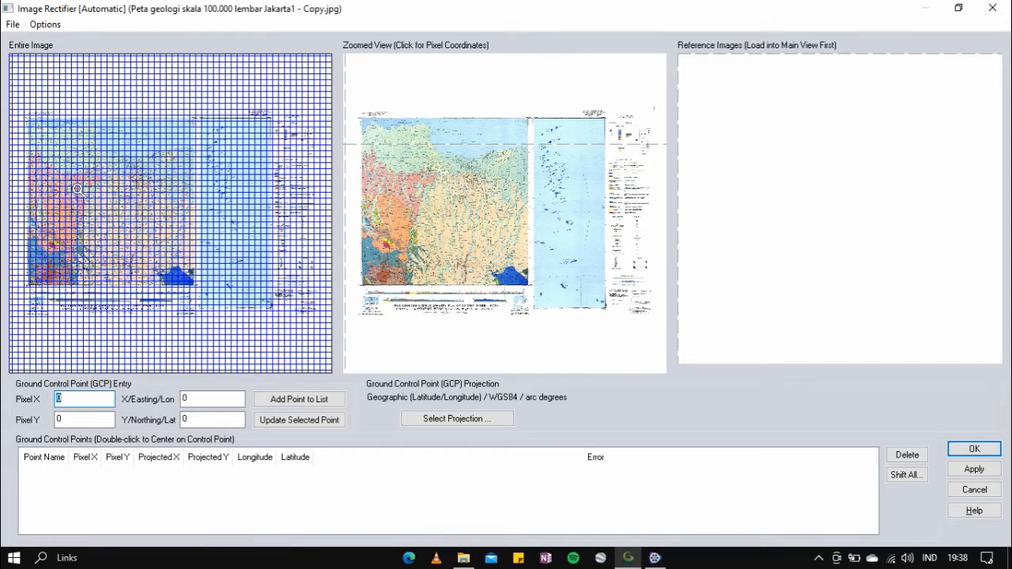
Add a ground control point at the geological map frame's northwest corner with longitude 106 30 and latitude -6 00, keeping the default point name
click(30, 118)
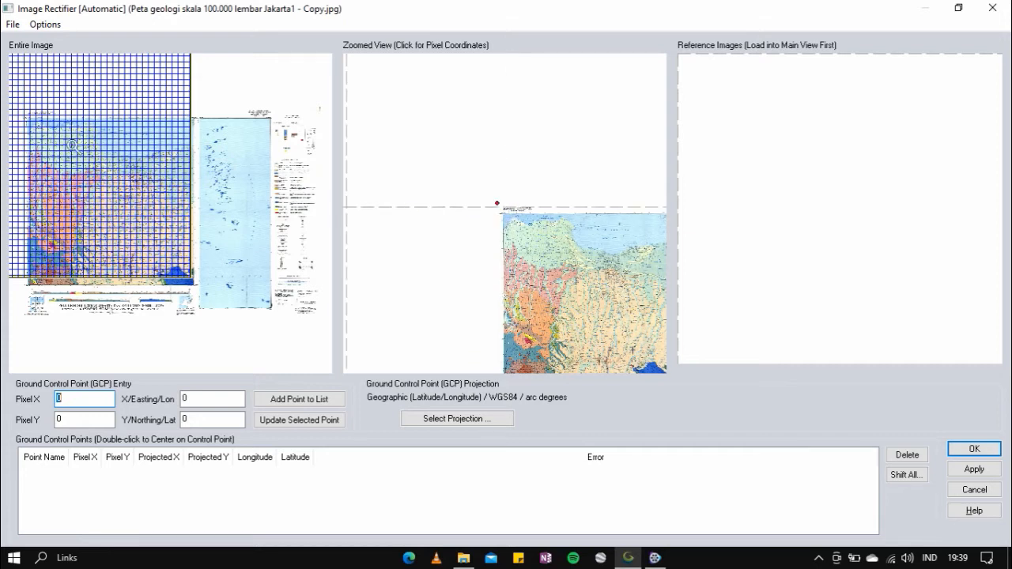
click(32, 121)
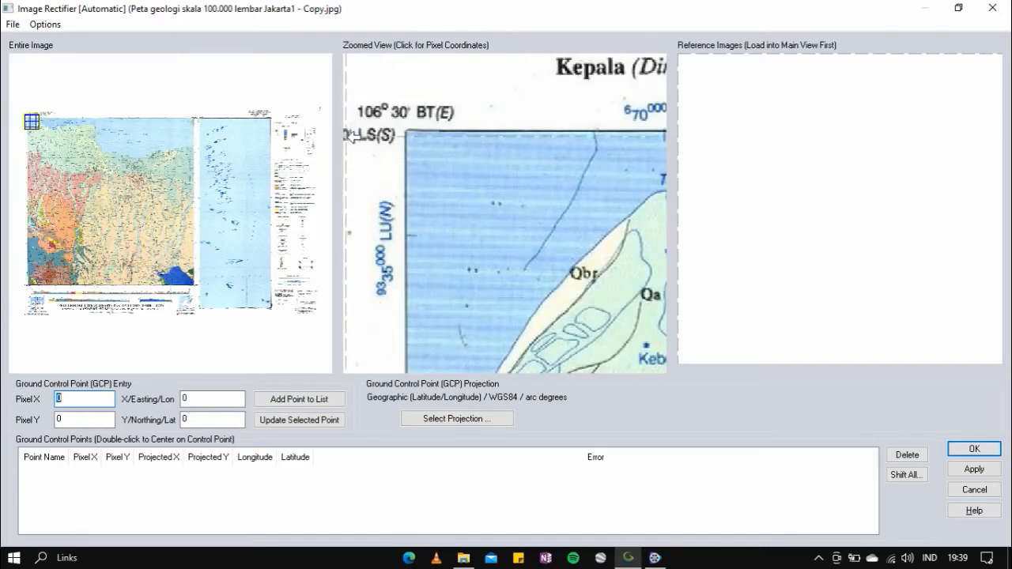
click(24, 120)
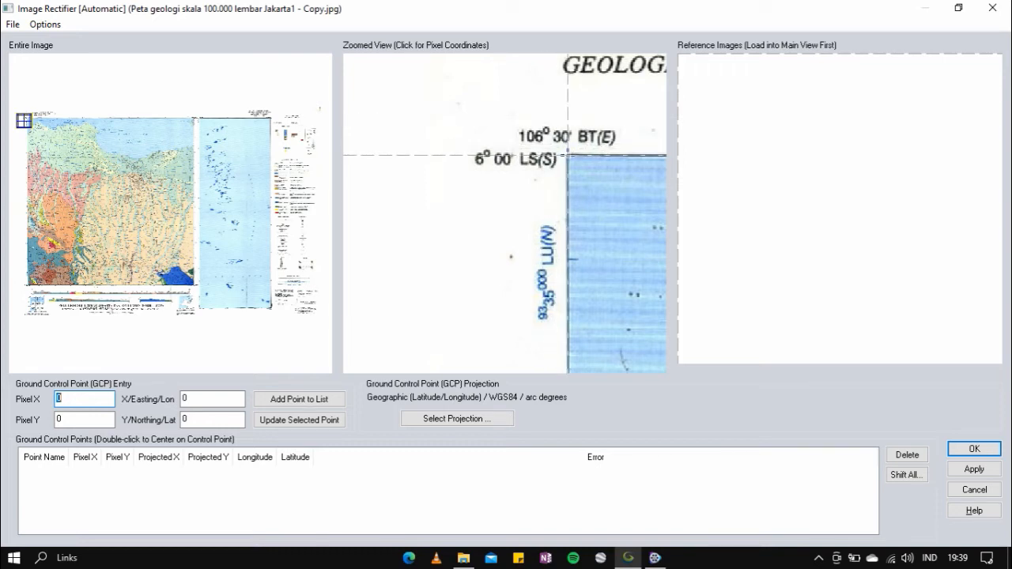
click(567, 156)
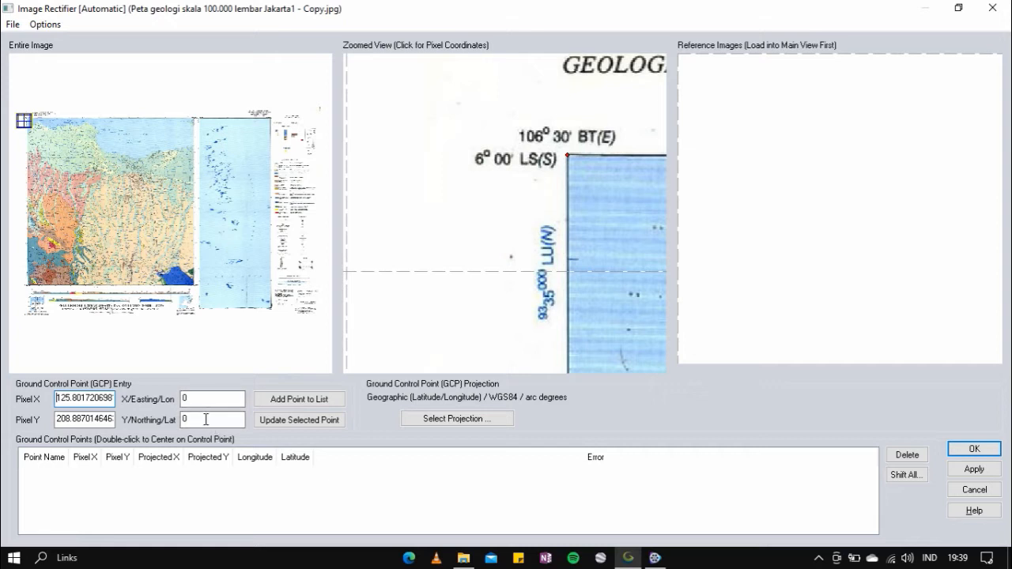
double_click(209, 394)
text(106 30)
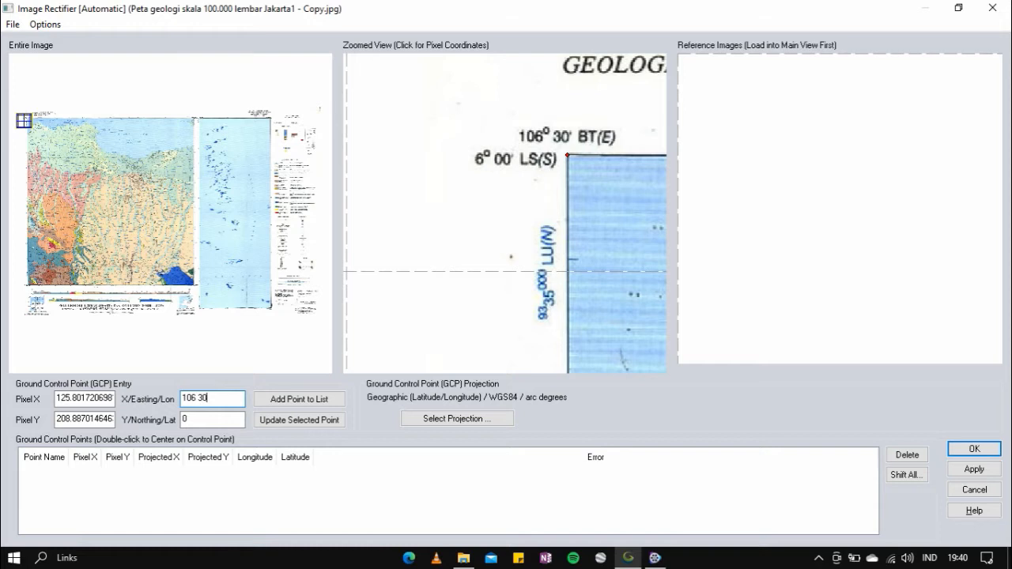
click(220, 420)
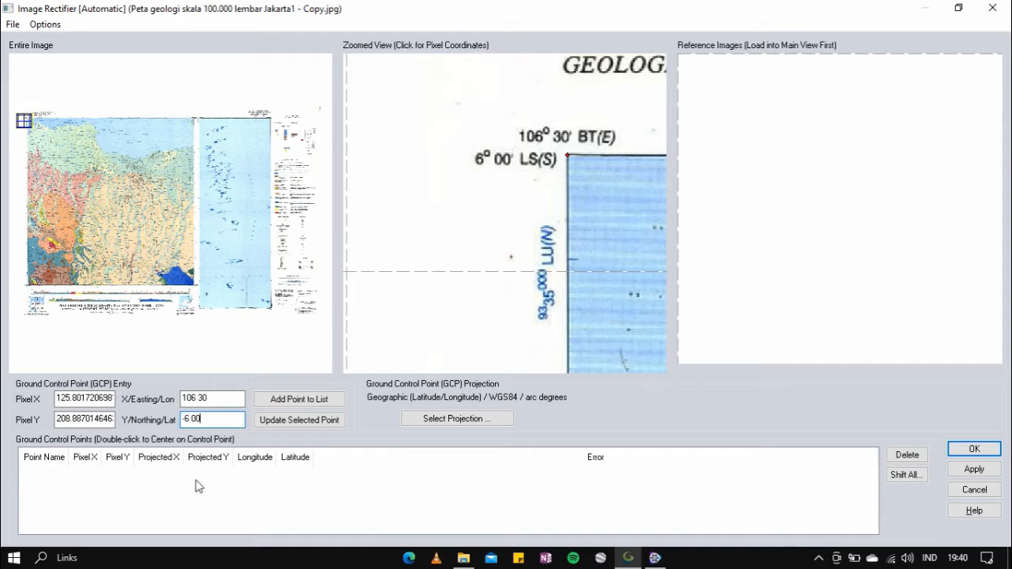
click(329, 402)
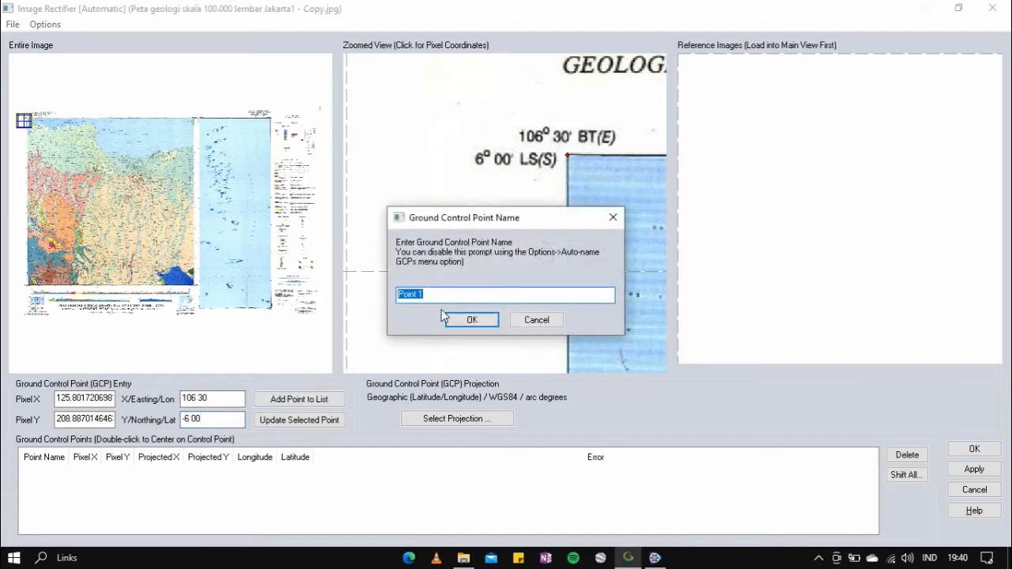
double_click(400, 293)
click(399, 294)
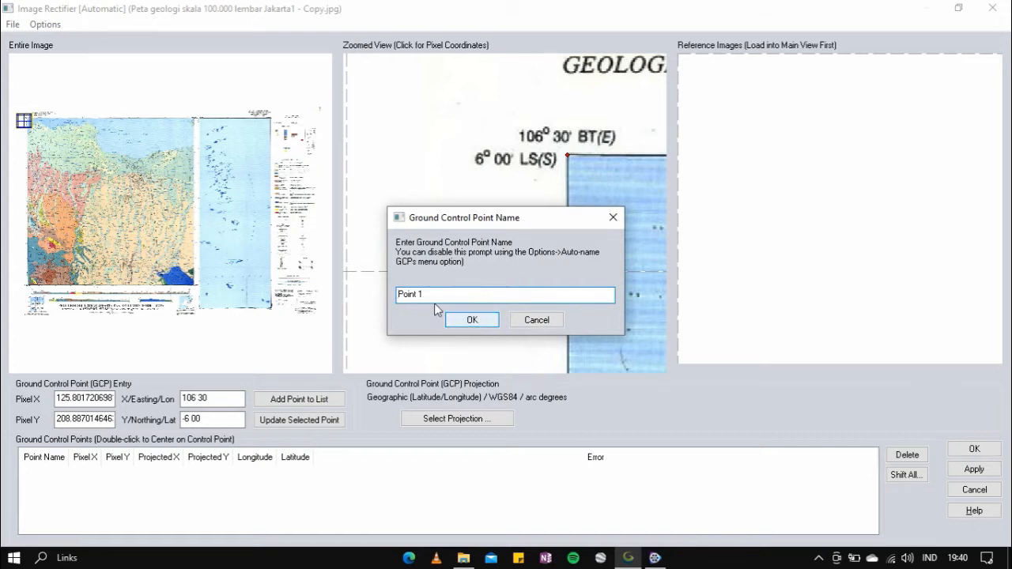
click(473, 319)
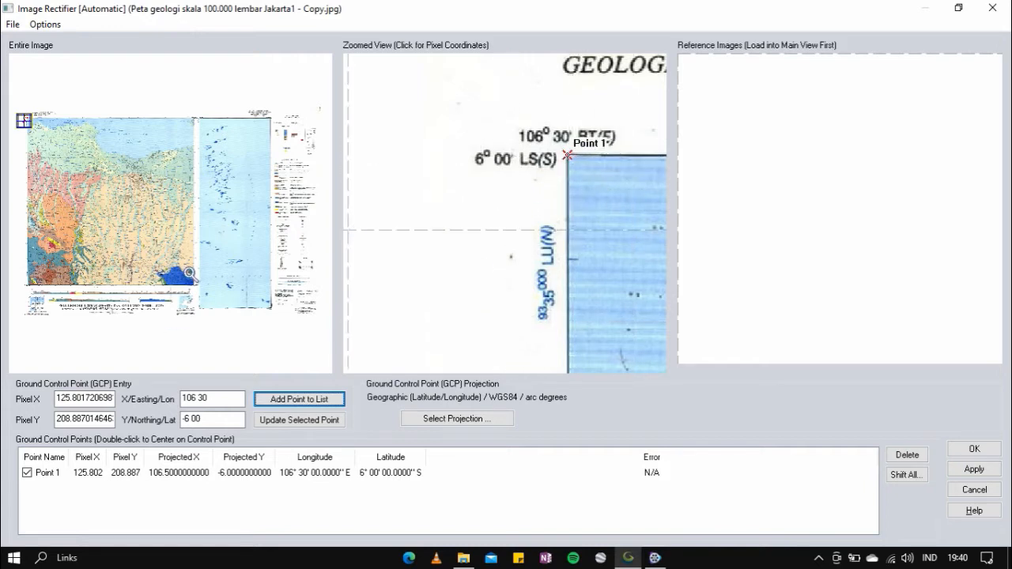
Add a ground control point at the map frame's southeast corner with longitude 107 00 and latitude -6 30
click(194, 285)
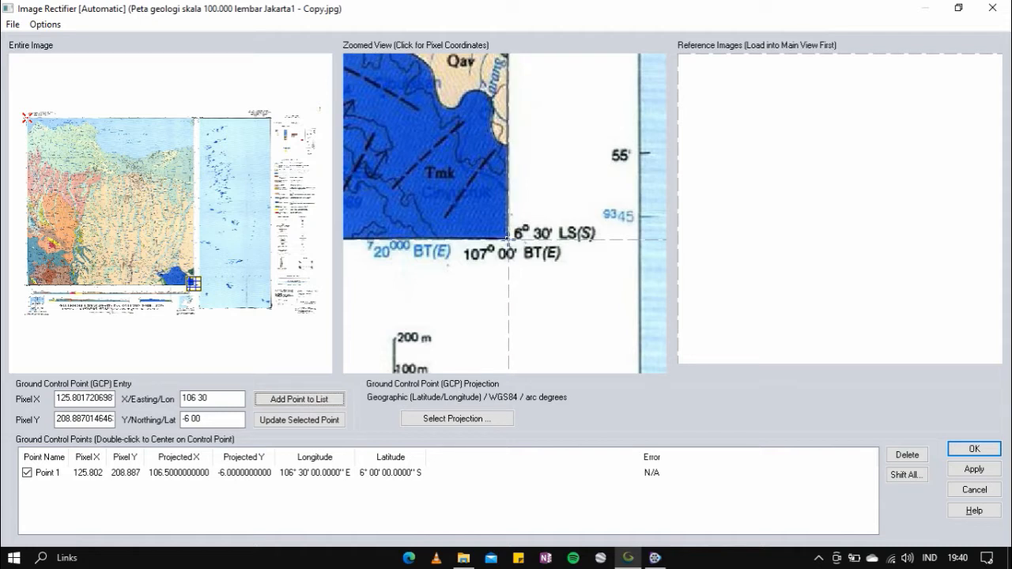
click(508, 238)
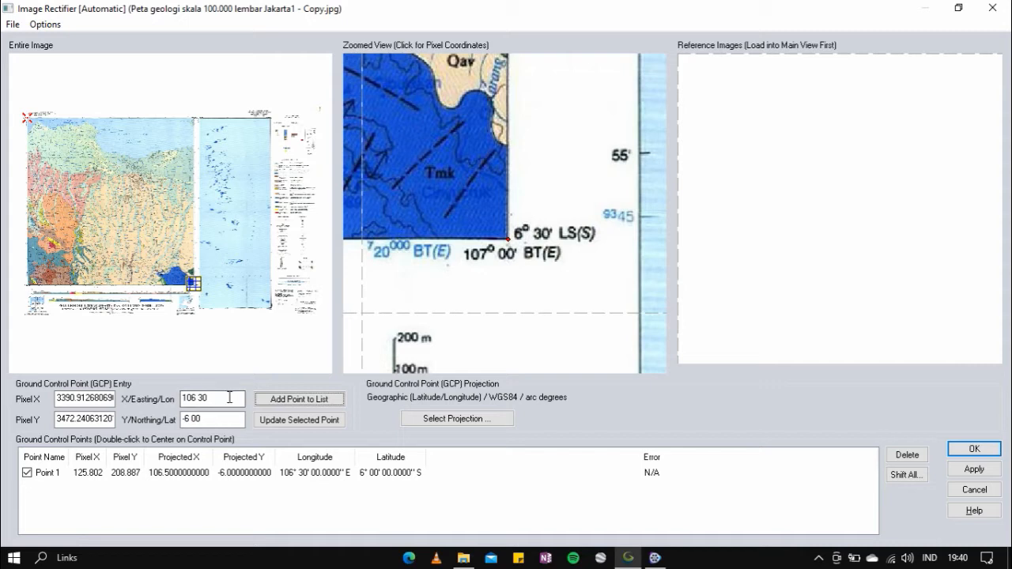
click(229, 398)
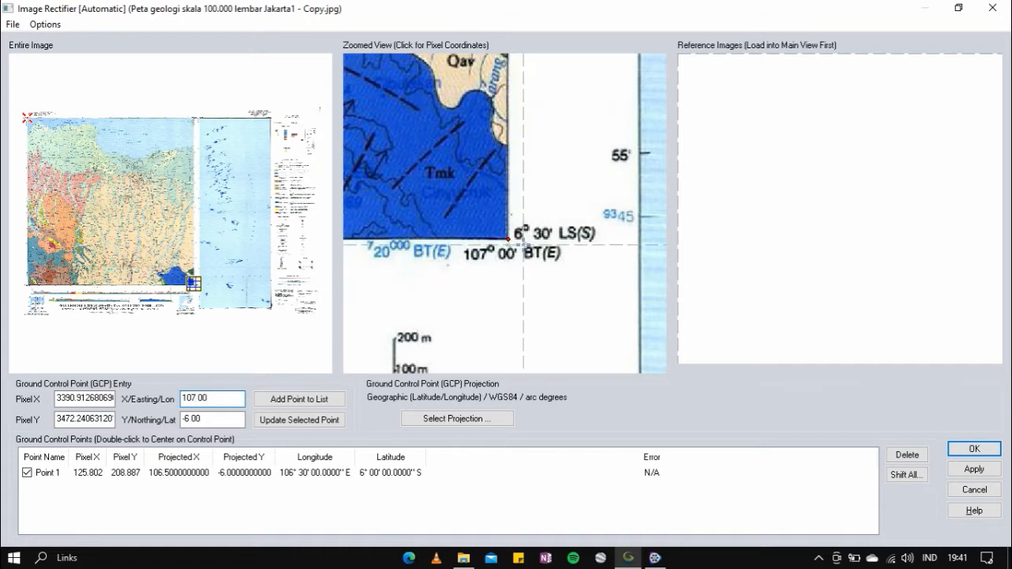
click(221, 417)
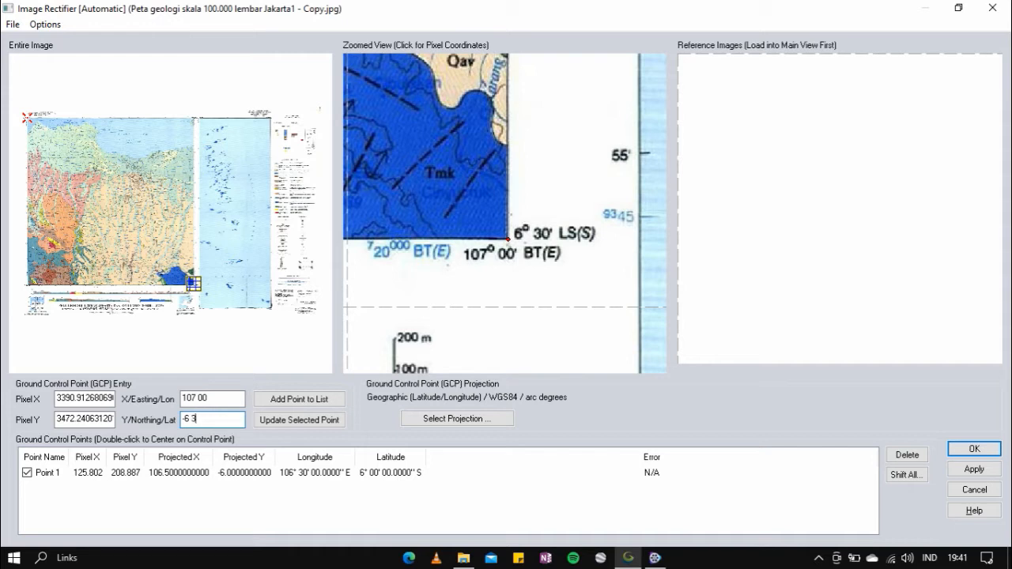
click(297, 399)
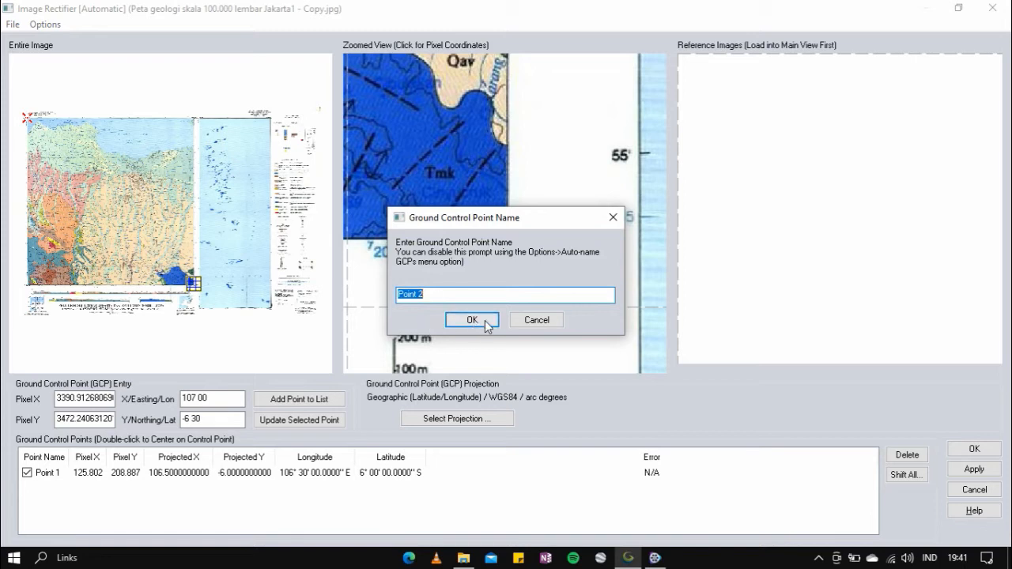
click(487, 325)
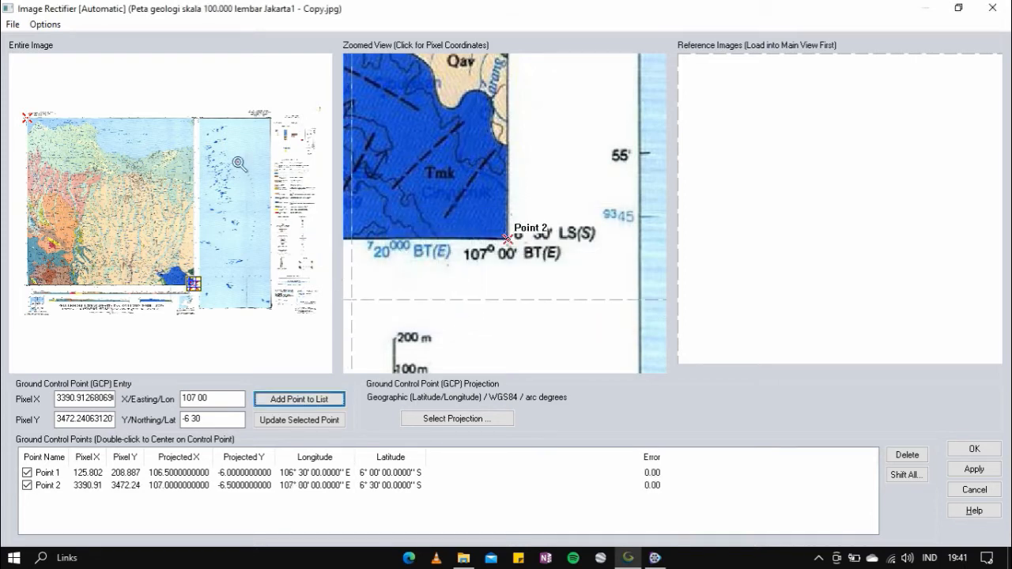
Add a ground control point at the map frame's northeast corner with longitude 107 00 and latitude -6 00
click(192, 118)
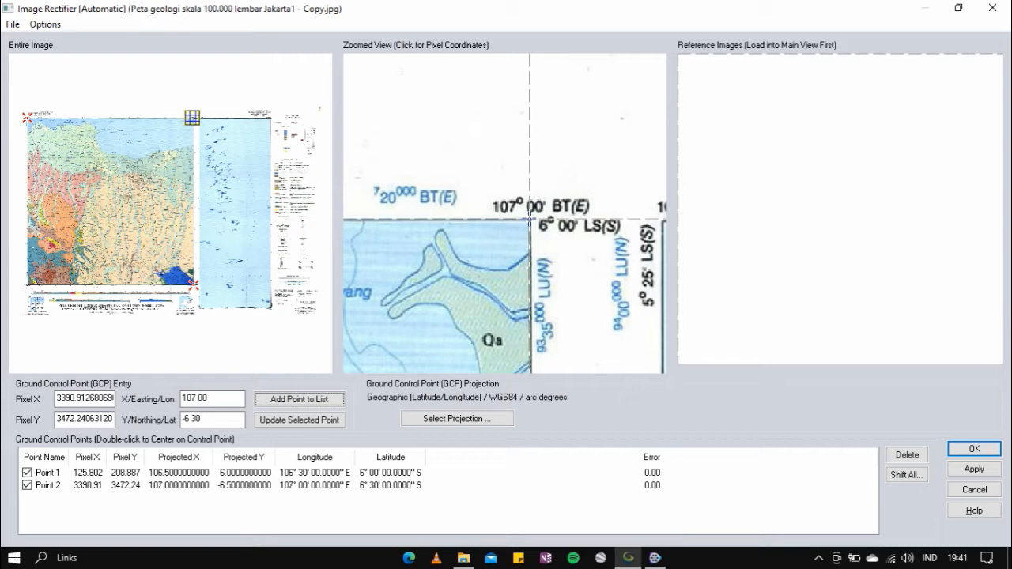
click(529, 219)
click(225, 395)
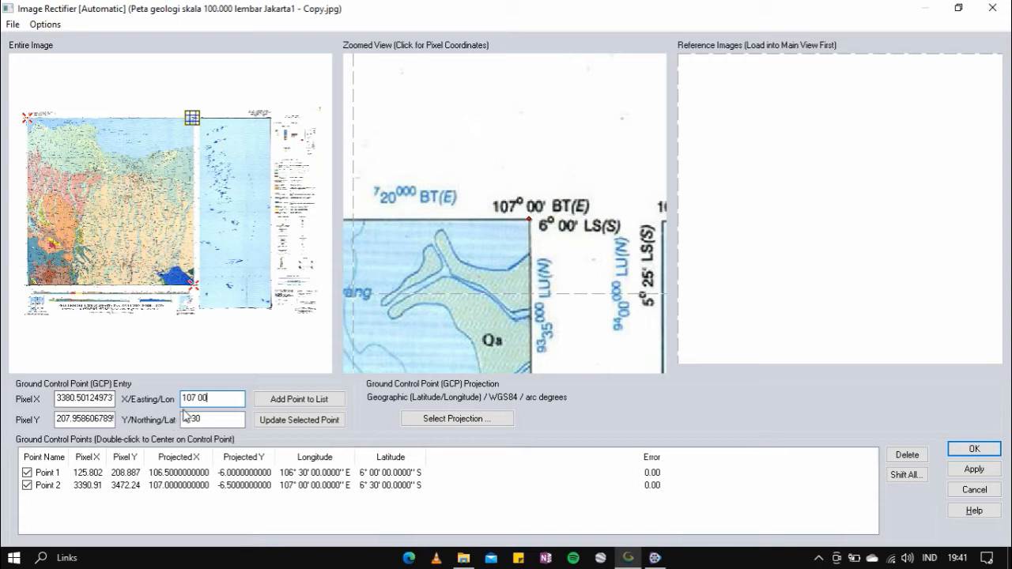
click(219, 420)
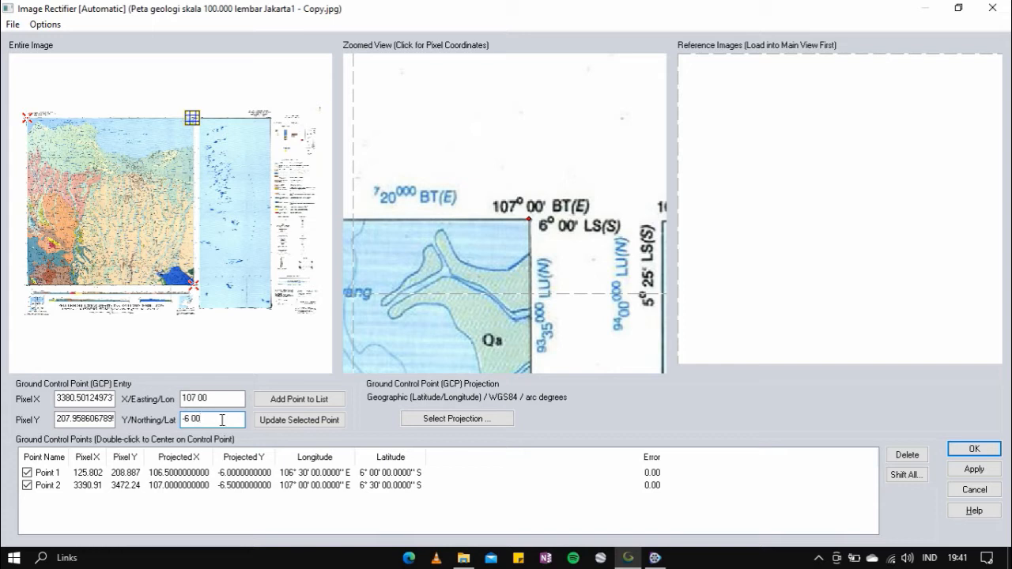
click(294, 400)
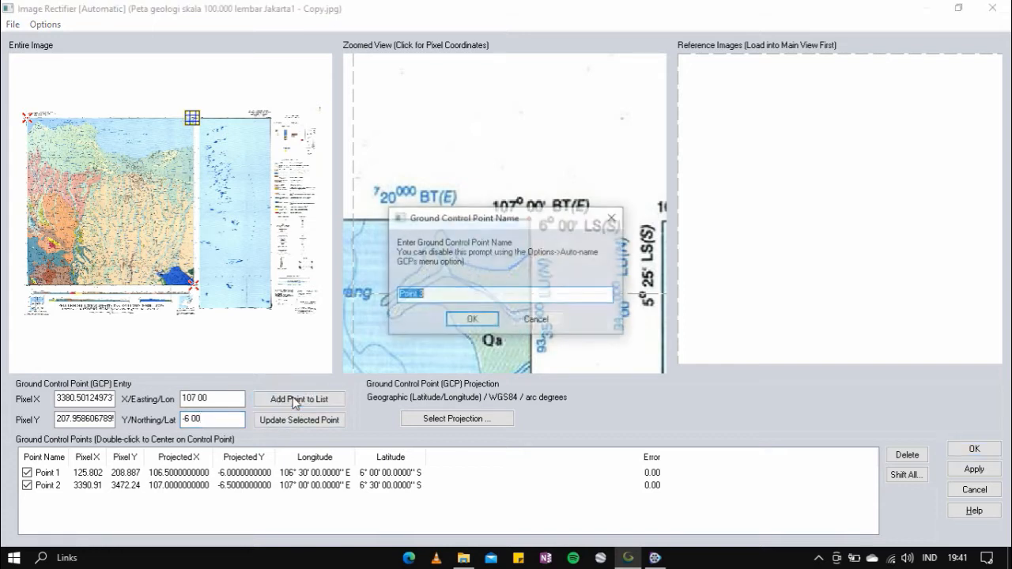
click(479, 324)
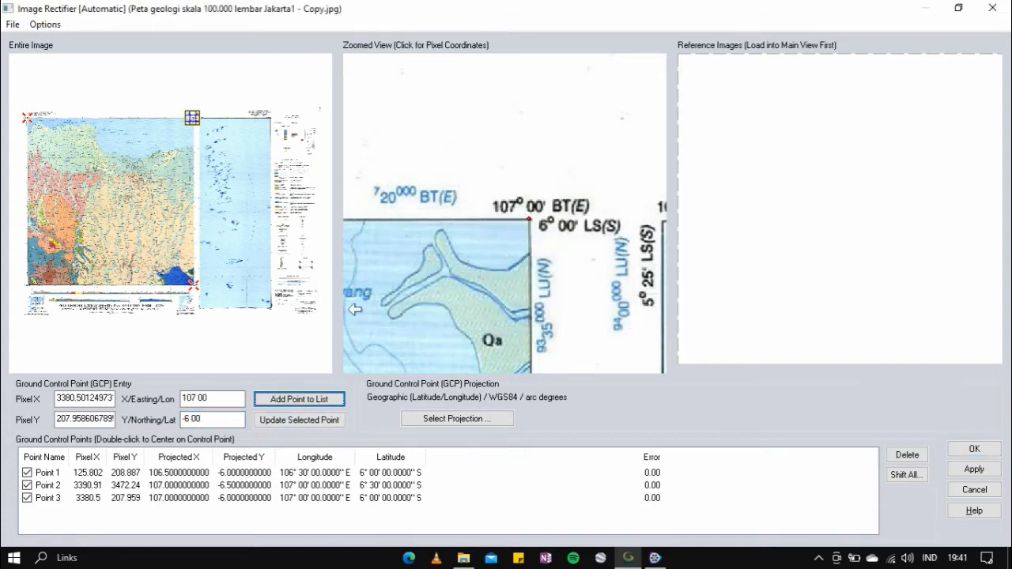
Add a ground control point at the map frame's southwest corner with longitude 106 30 and latitude -6 30, and finish rectifying the image
click(26, 285)
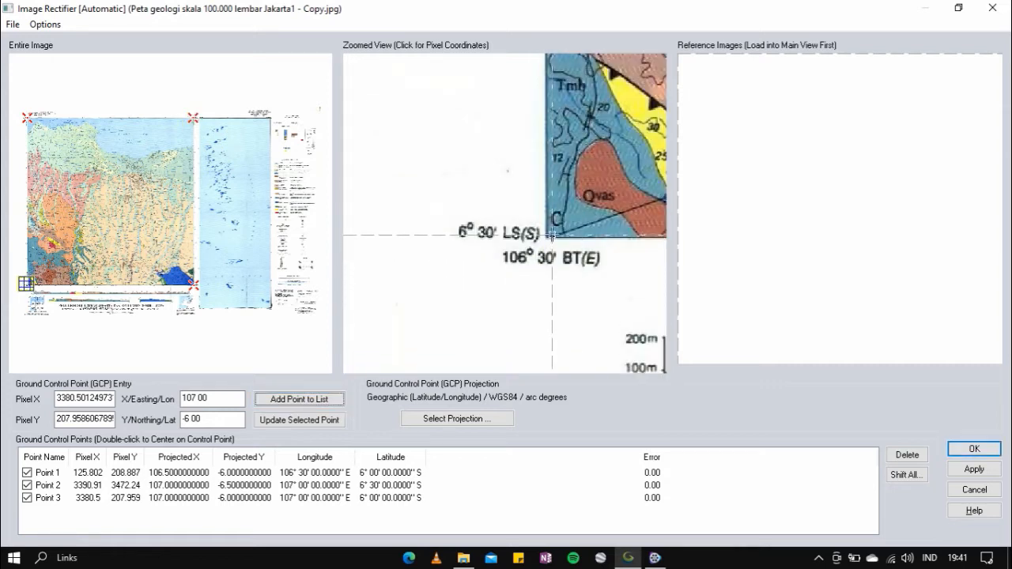
click(547, 236)
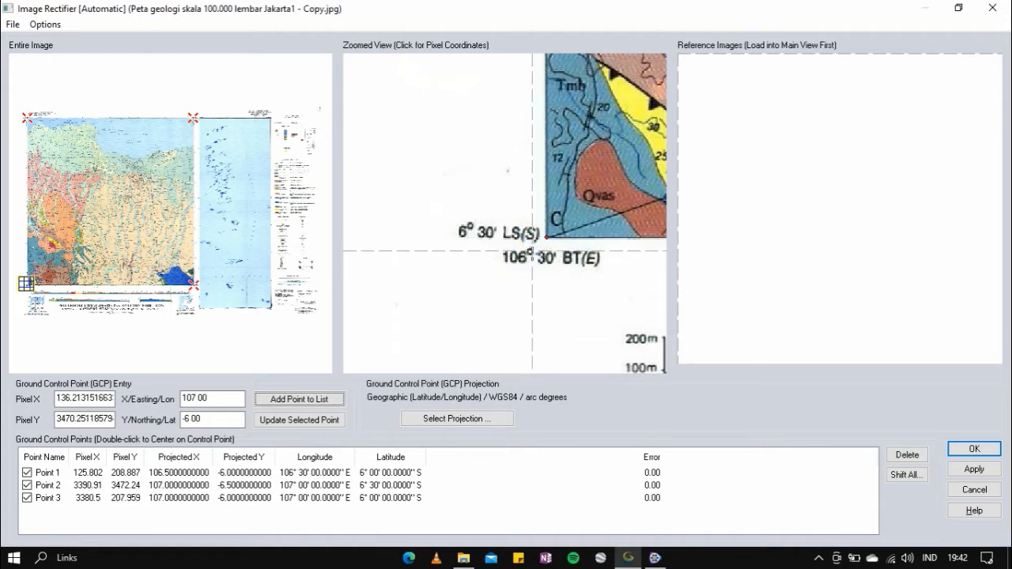
click(222, 399)
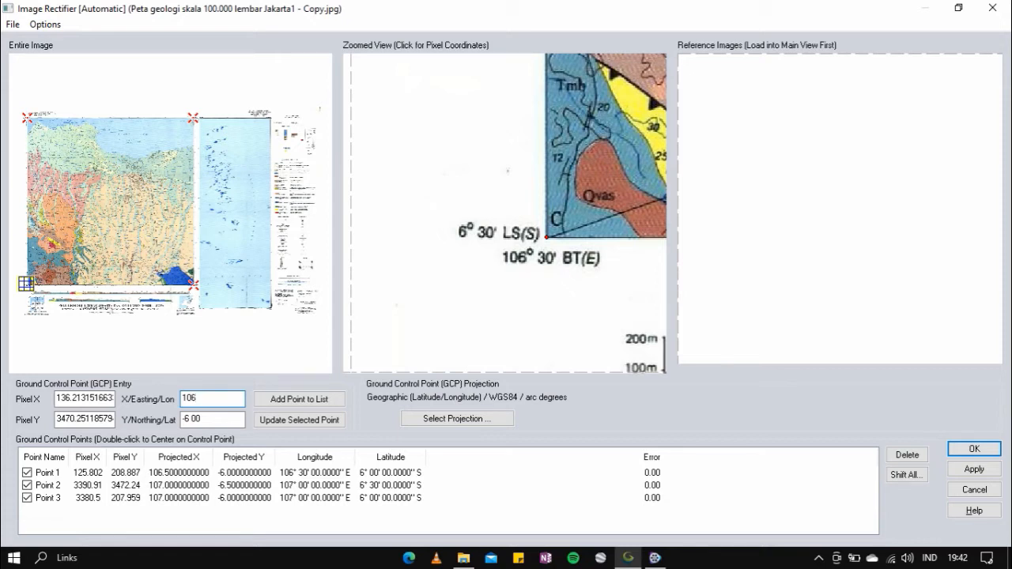
click(227, 420)
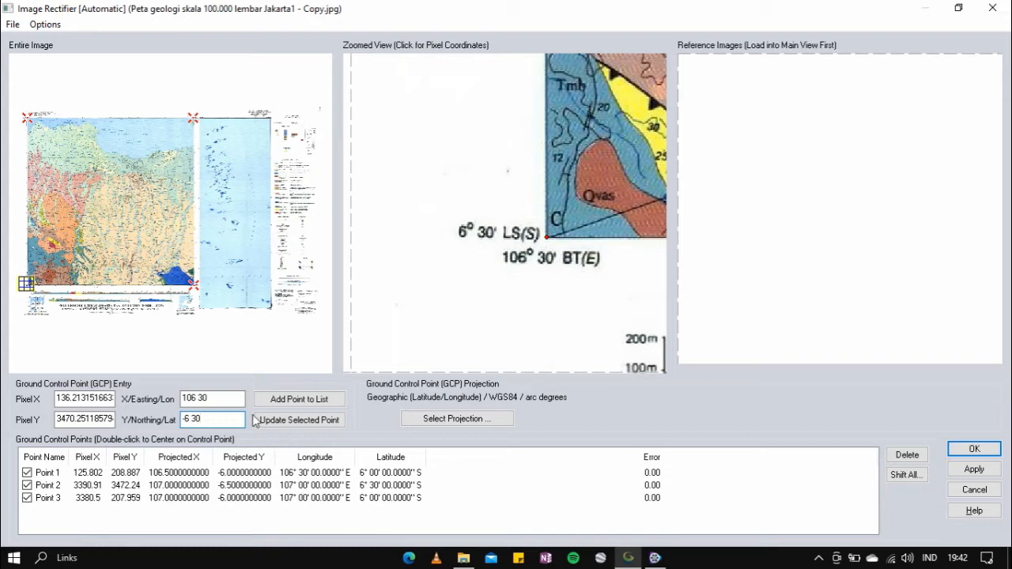
click(298, 399)
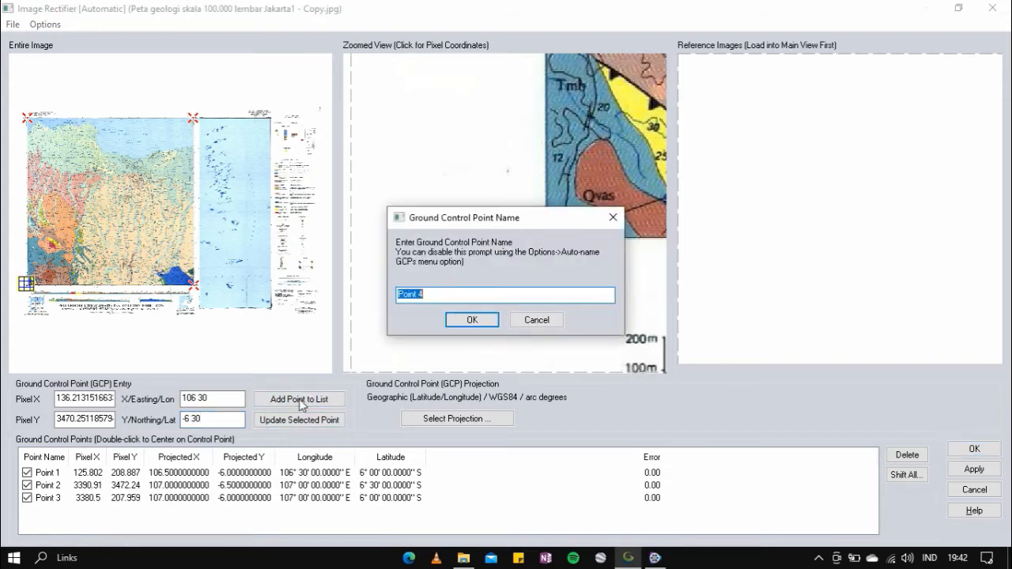
click(468, 321)
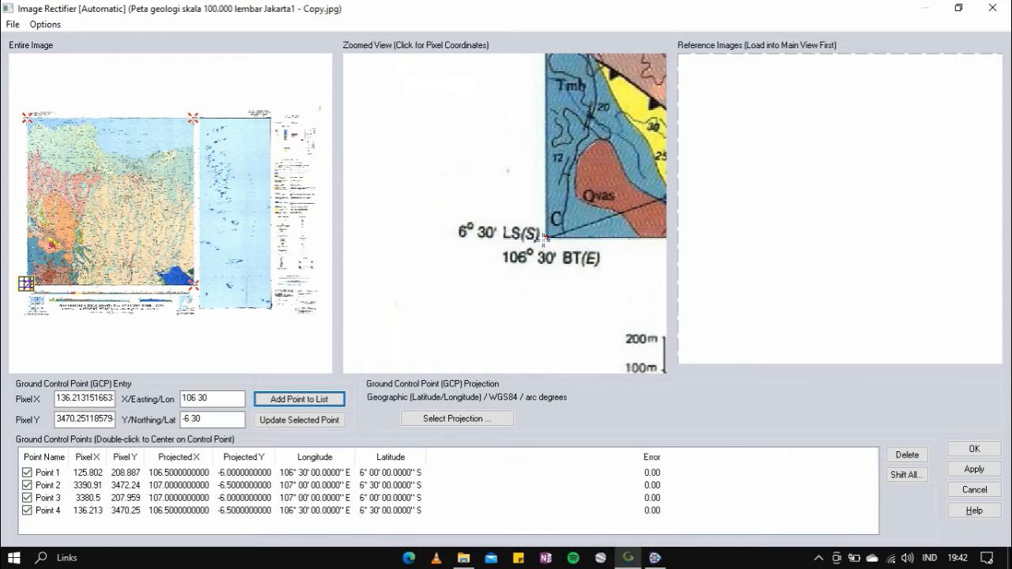
click(975, 449)
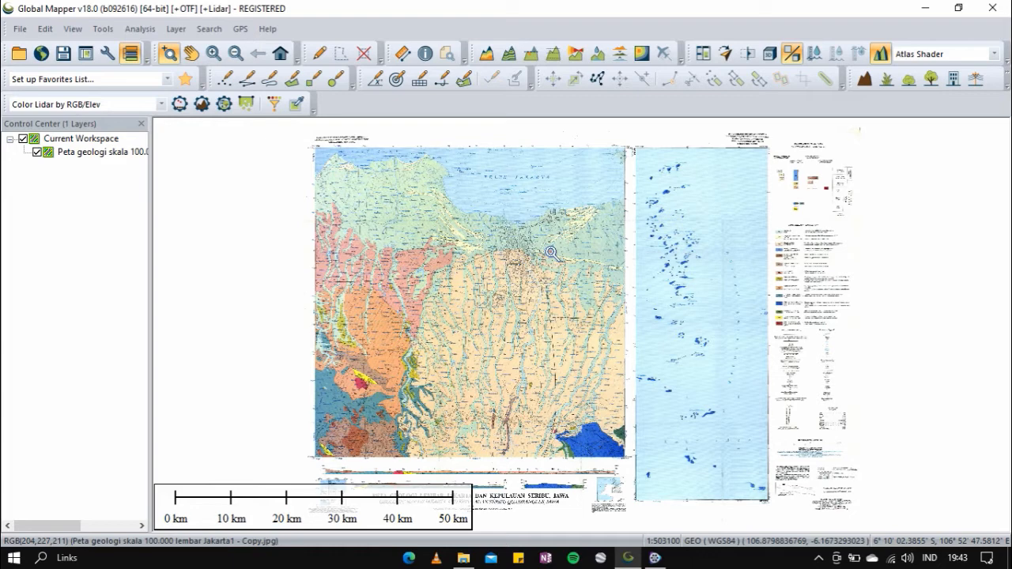
Load the online ASTER GDEM v2 Worldwide Elevation Data (1 arc-second Resolution) for the current screen bounds
click(41, 53)
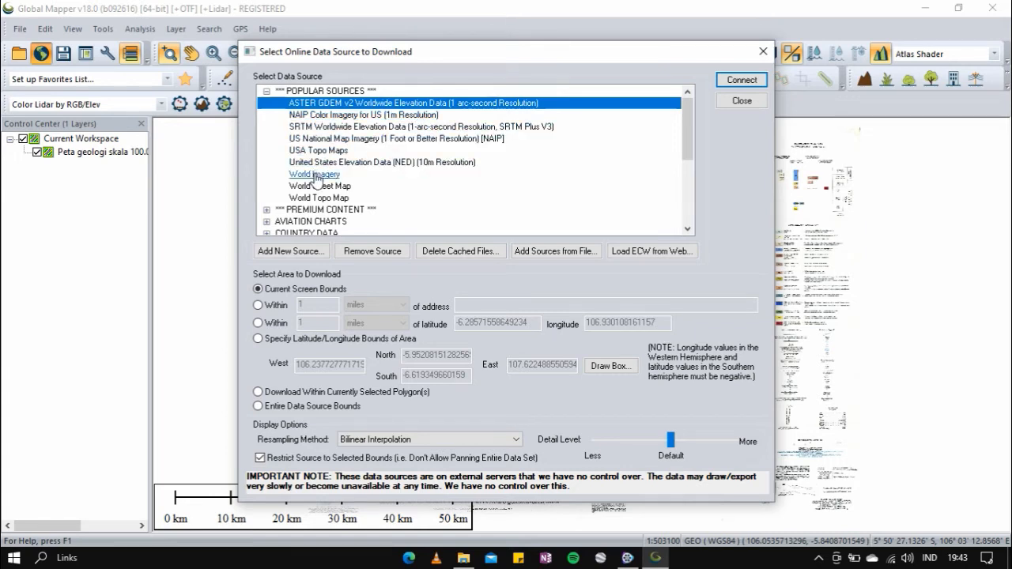
scroll(332, 198, down, 4)
scroll(335, 203, up, 4)
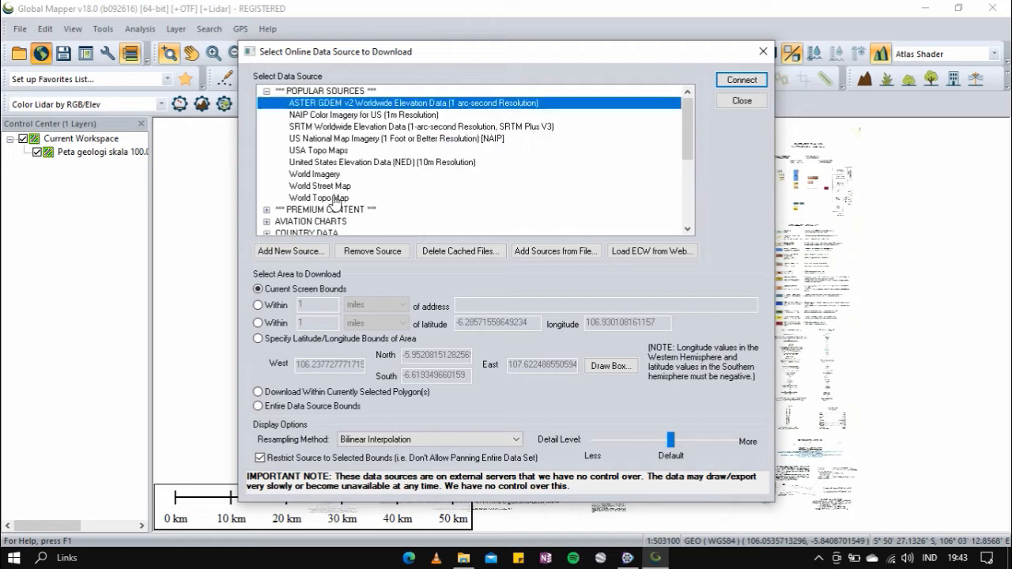
click(419, 105)
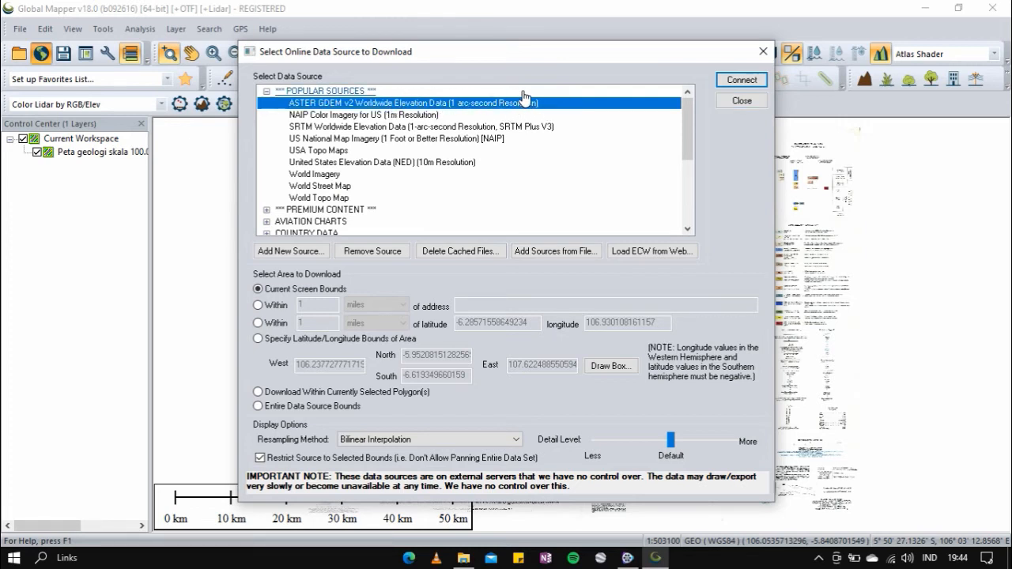
click(729, 83)
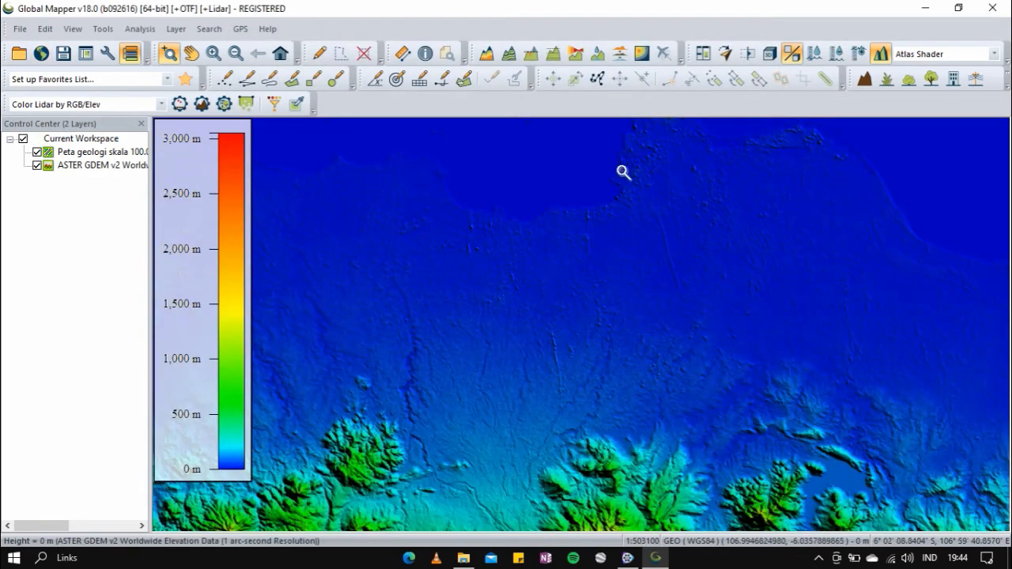
Hide the Peta geologi map layer, leaving only the ASTER GDEM elevation layer switched on
click(192, 56)
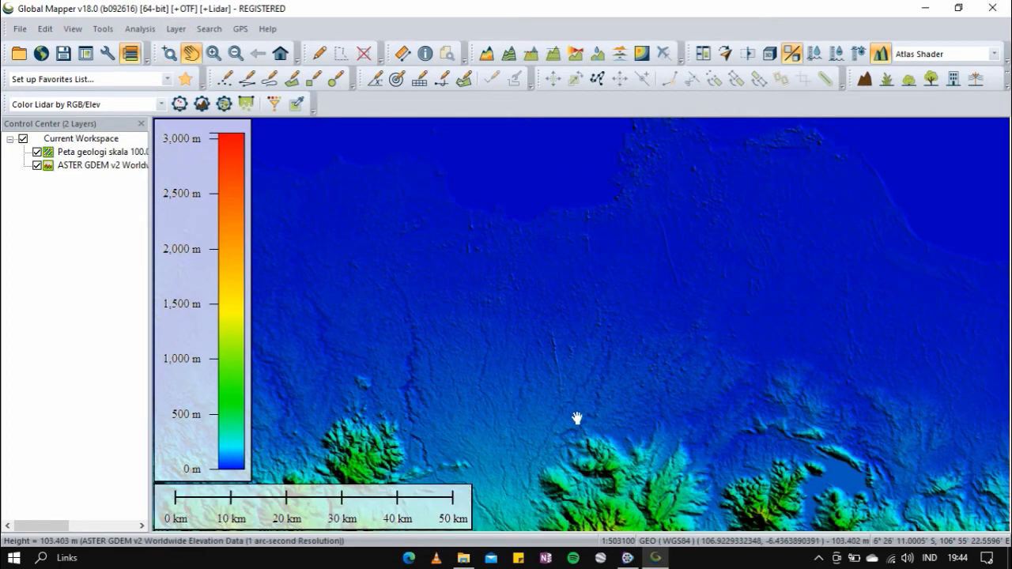
drag(577, 418, 543, 293)
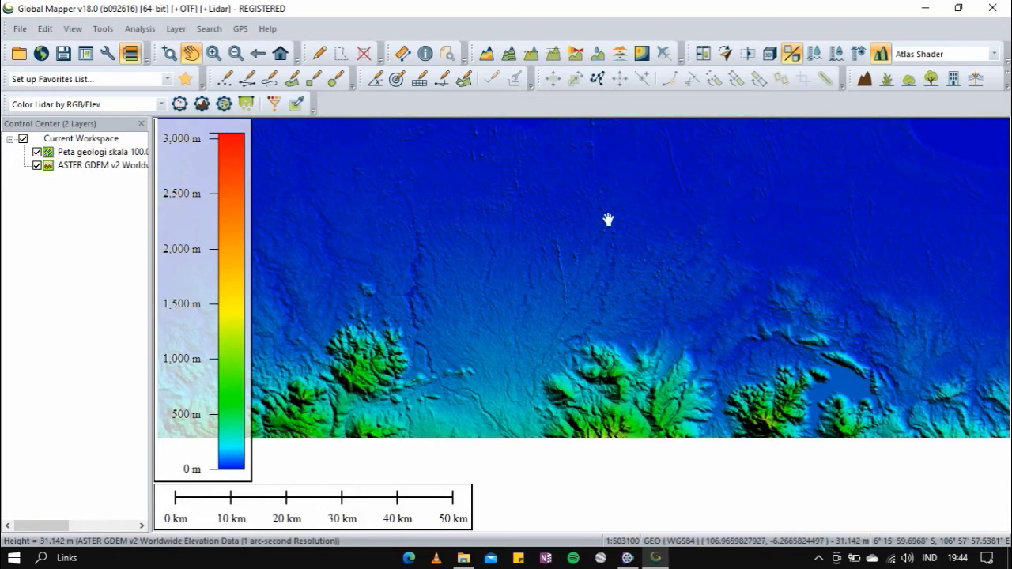
drag(608, 220, 582, 242)
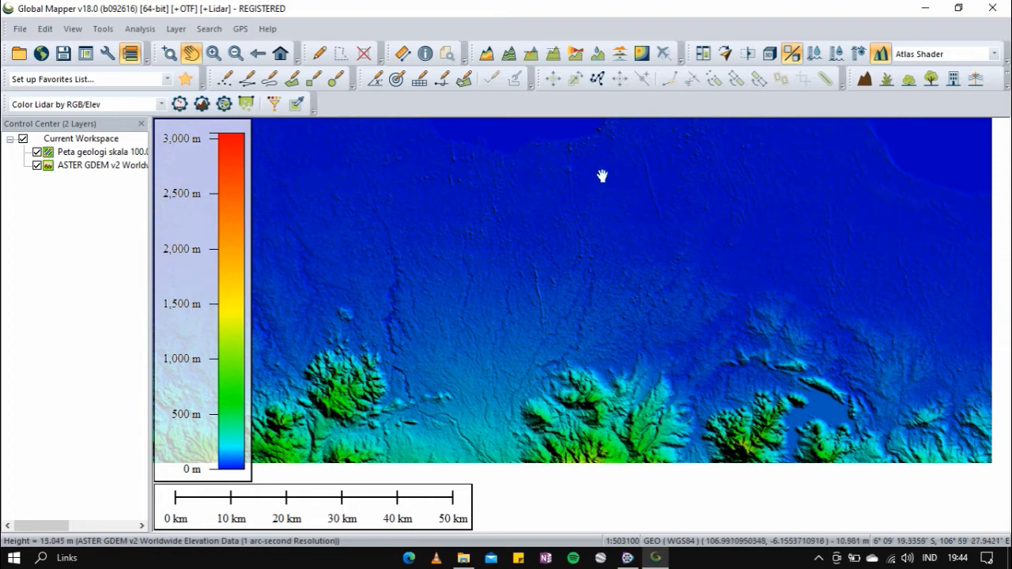
drag(454, 165, 531, 246)
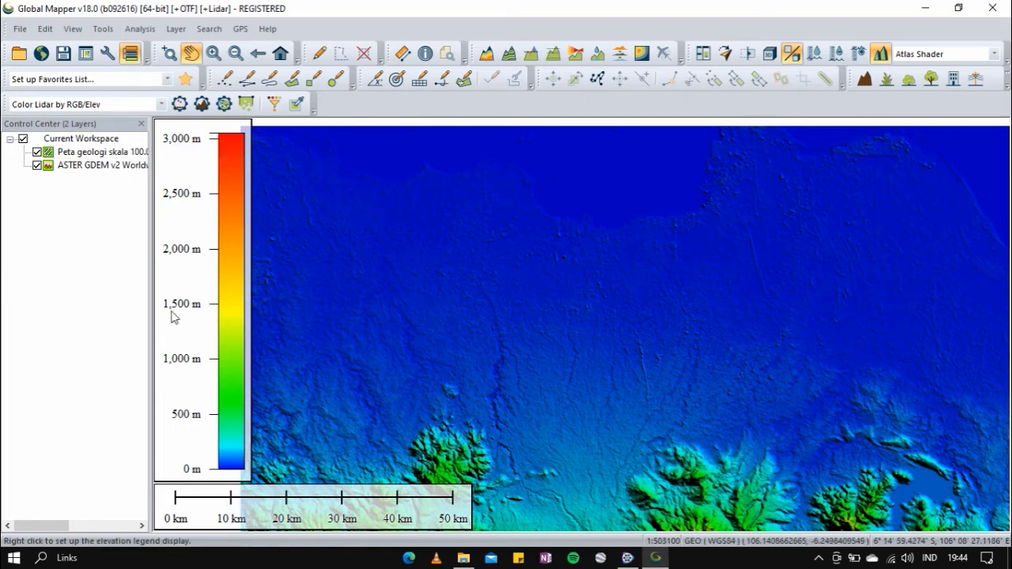
click(36, 152)
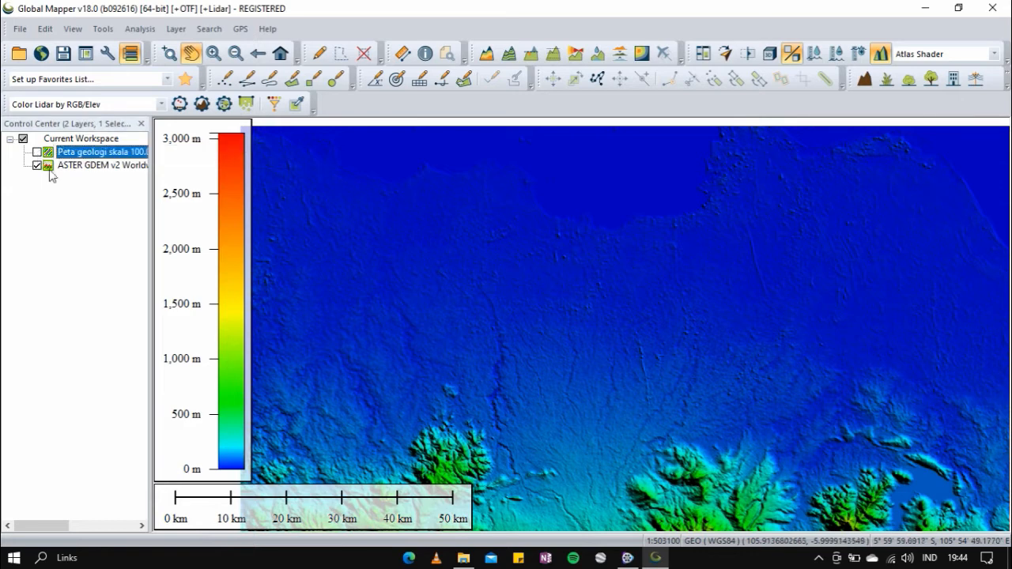
Start exporting the elevation data as an elevation grid in GeoTIFF format
click(20, 32)
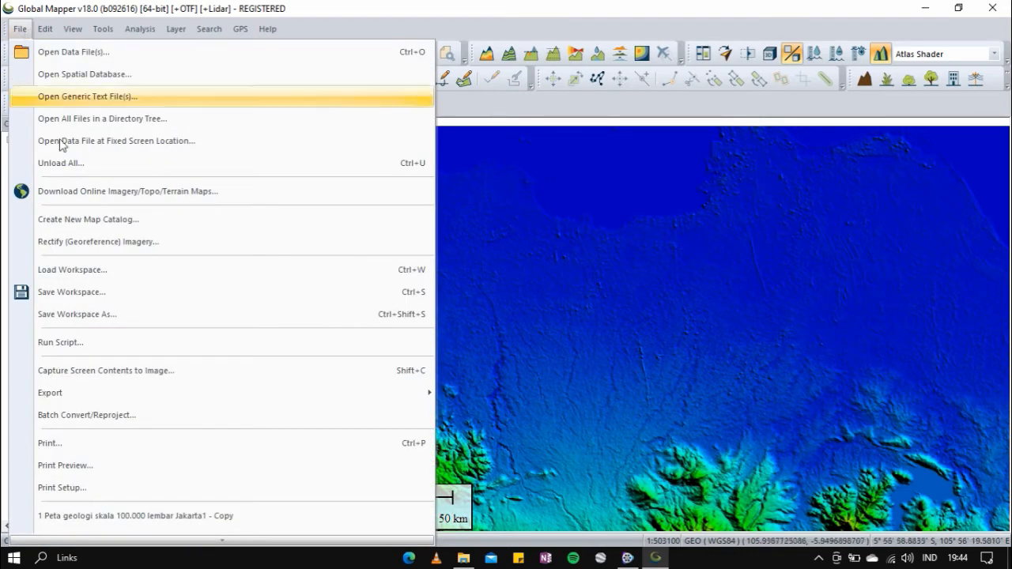
mouse_move(108, 393)
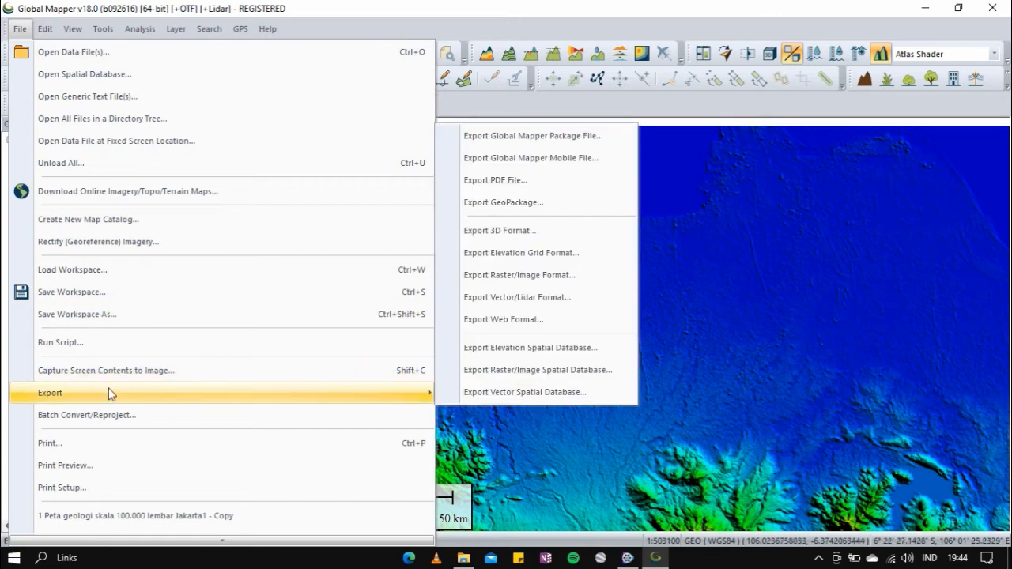
click(503, 255)
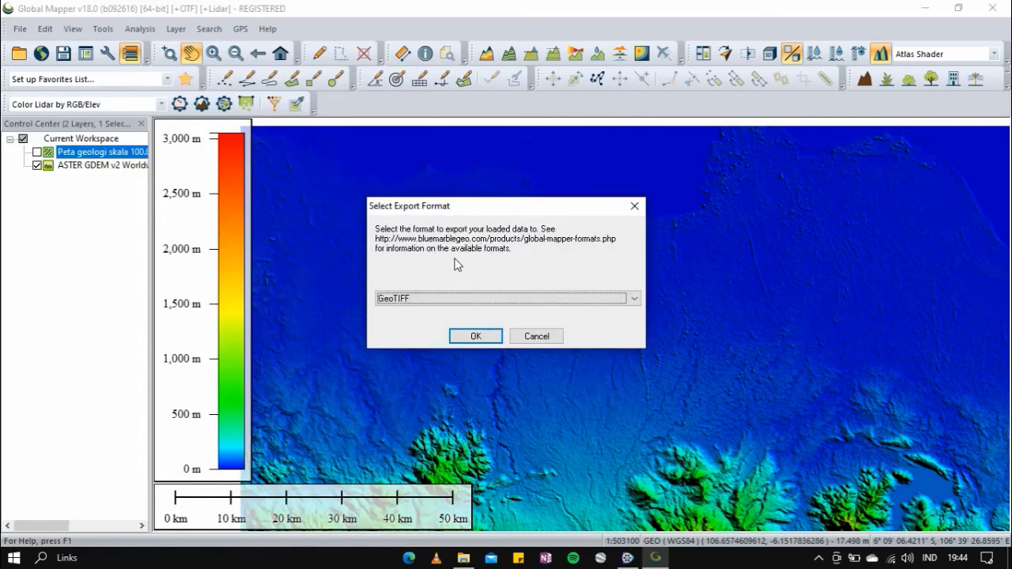
click(423, 305)
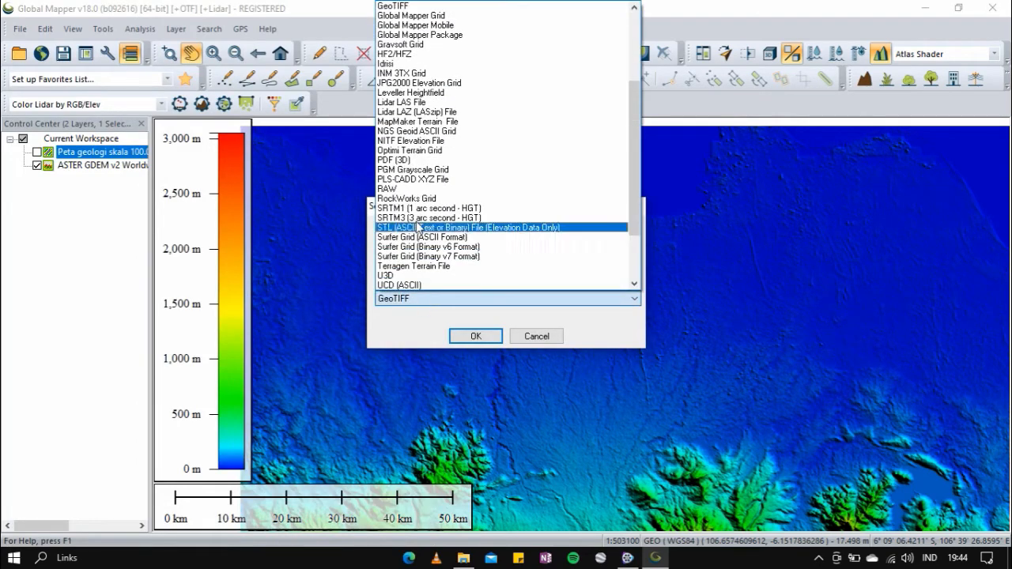
click(426, 7)
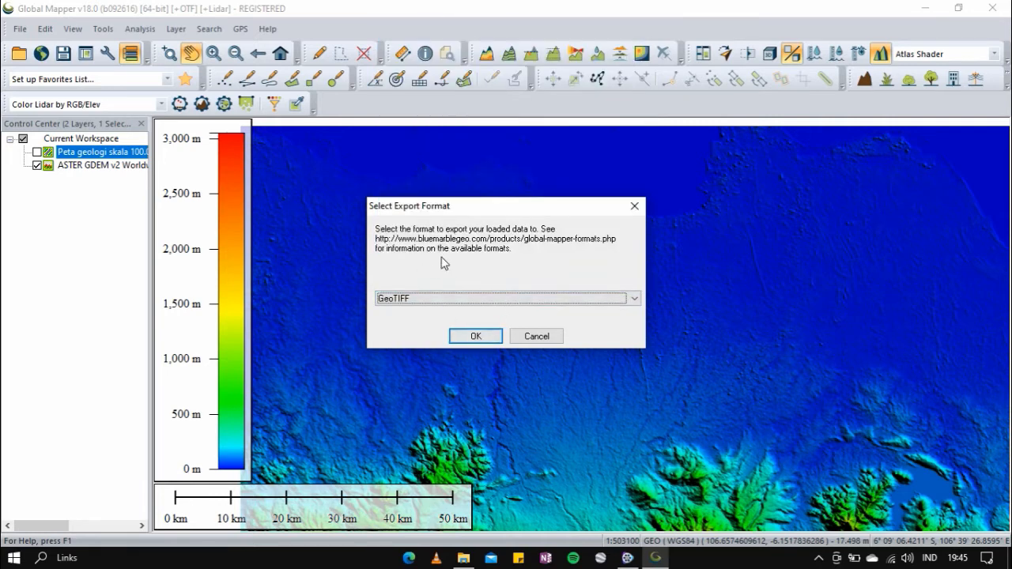
click(476, 342)
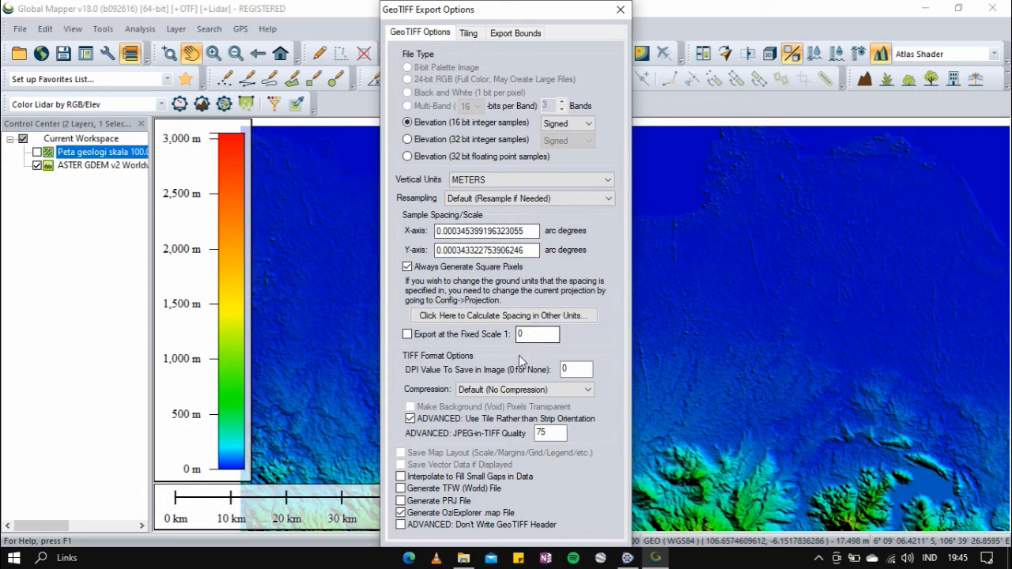
Accept the default 16-bit elevation GeoTIFF options in meters and save the export as DEM REGIONAL JAKARTA in the LATIHAN\DEM folder
drag(533, 13, 485, 7)
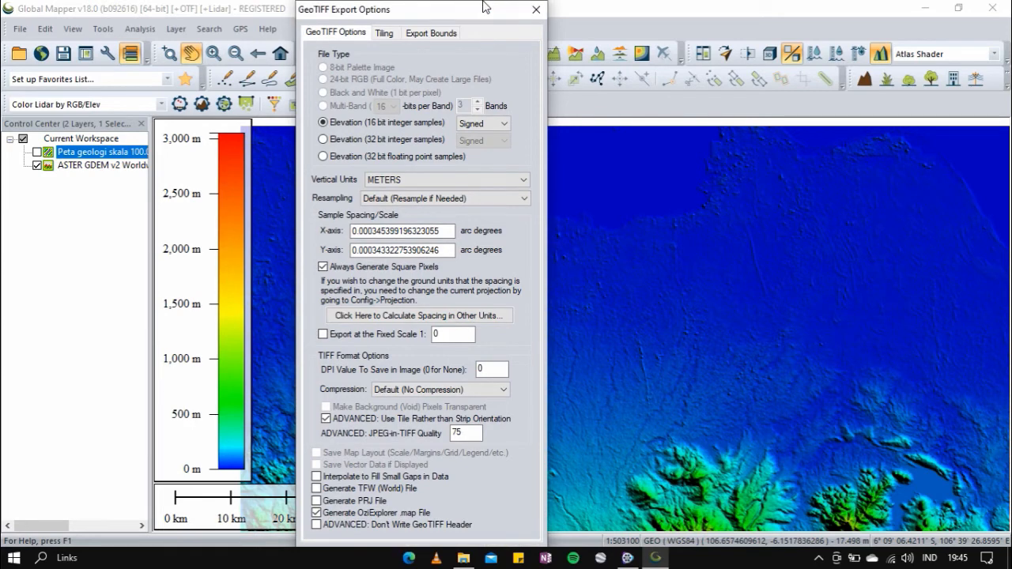
key(Escape)
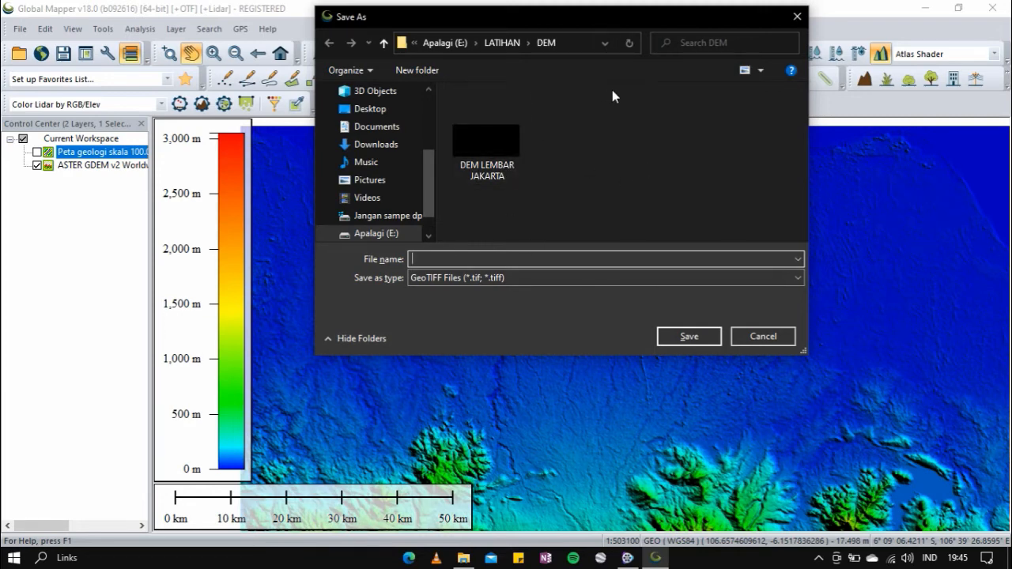
click(506, 42)
double_click(474, 113)
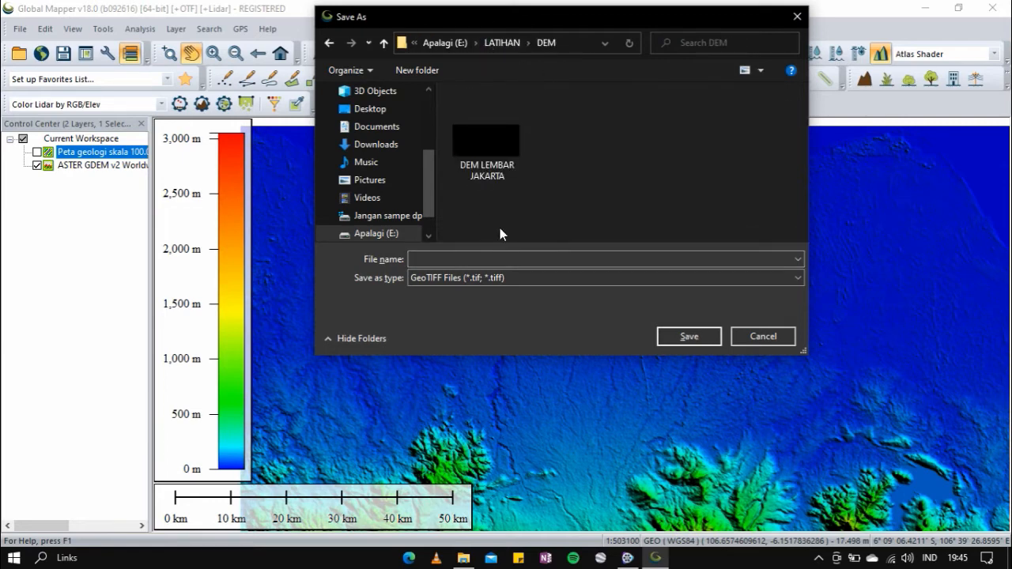
click(496, 261)
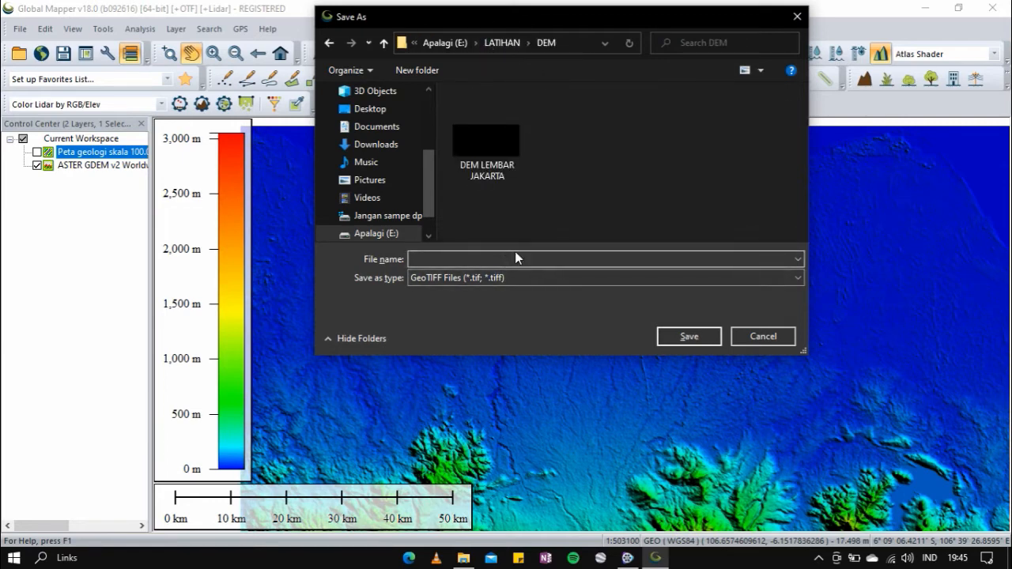
text(DEM)
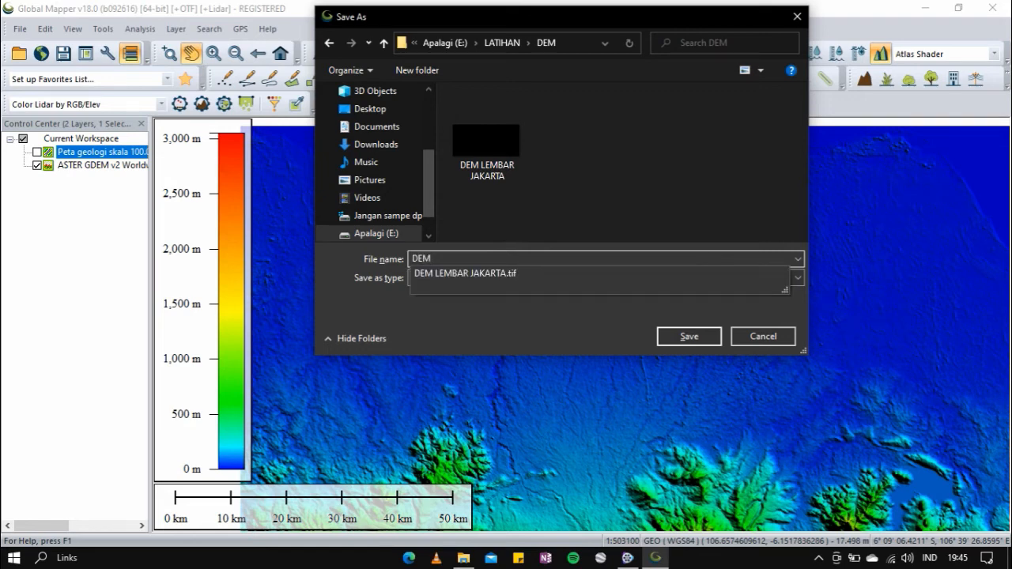
text( REGION)
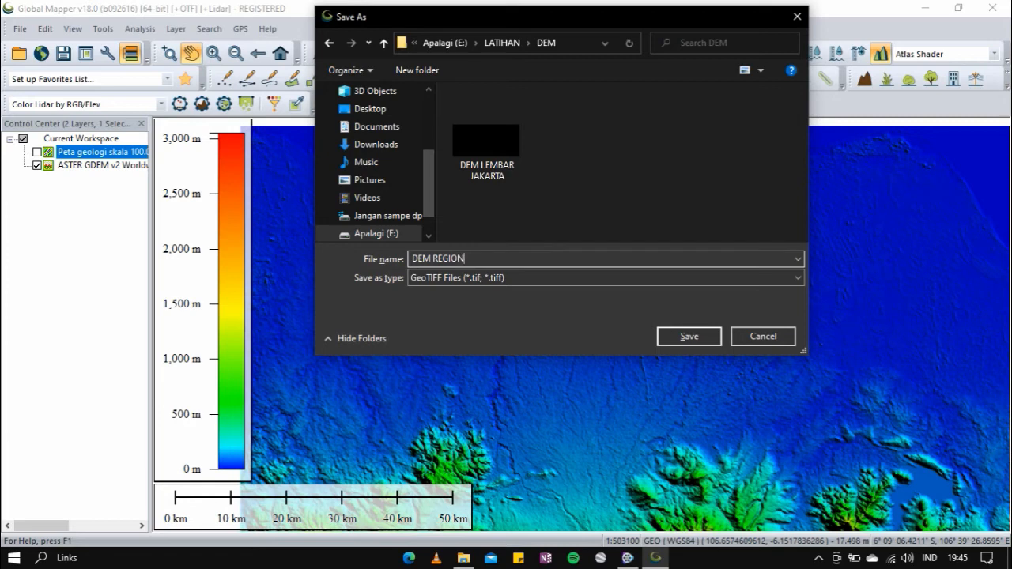
text(AL JAKARTA)
click(707, 340)
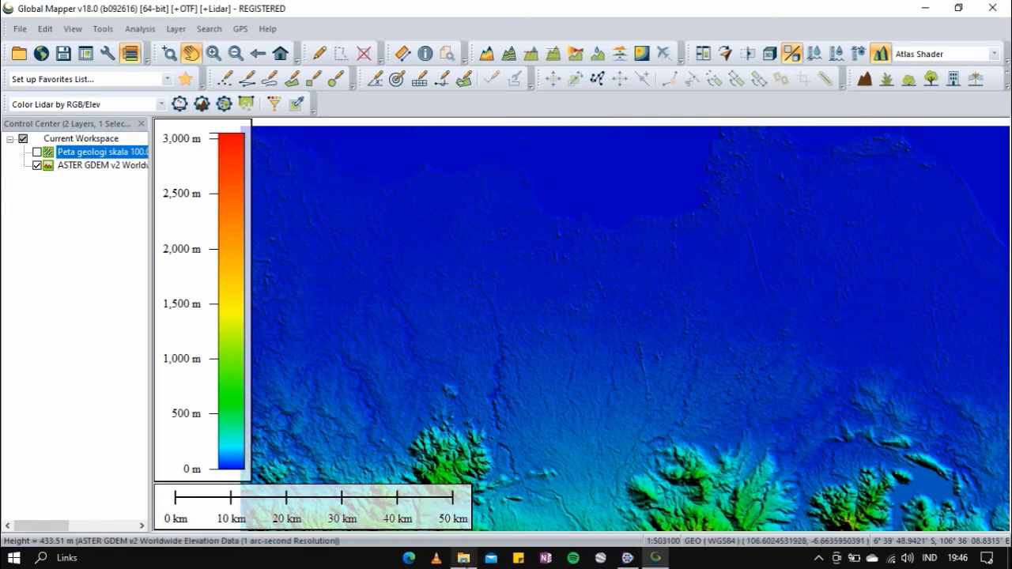
Switch to File Explorer and check the exported DEM REGIONAL JAKARTA file in the LATIHAN\DEM folder
click(464, 557)
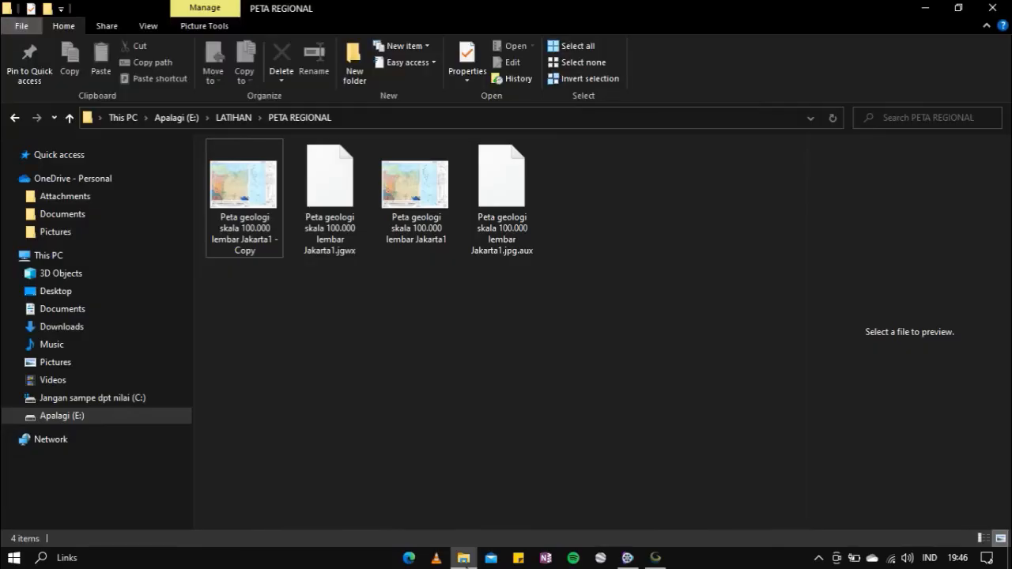
click(237, 118)
click(257, 165)
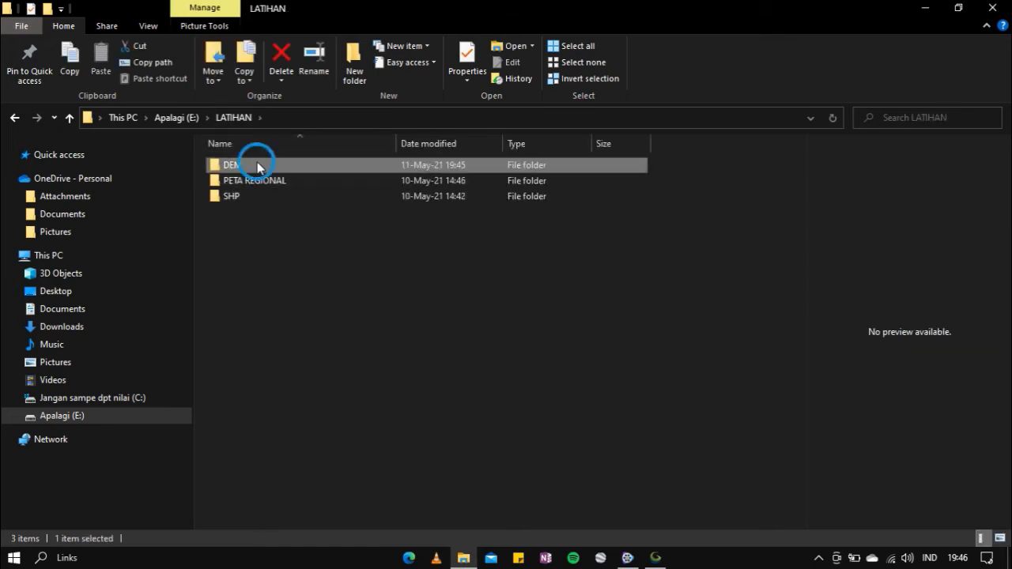
double_click(257, 164)
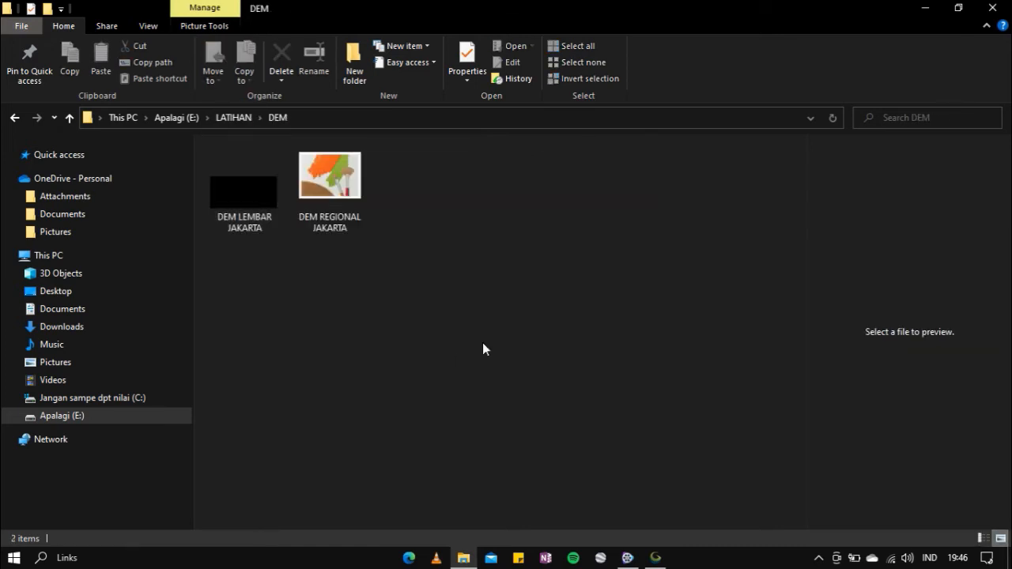
click(342, 190)
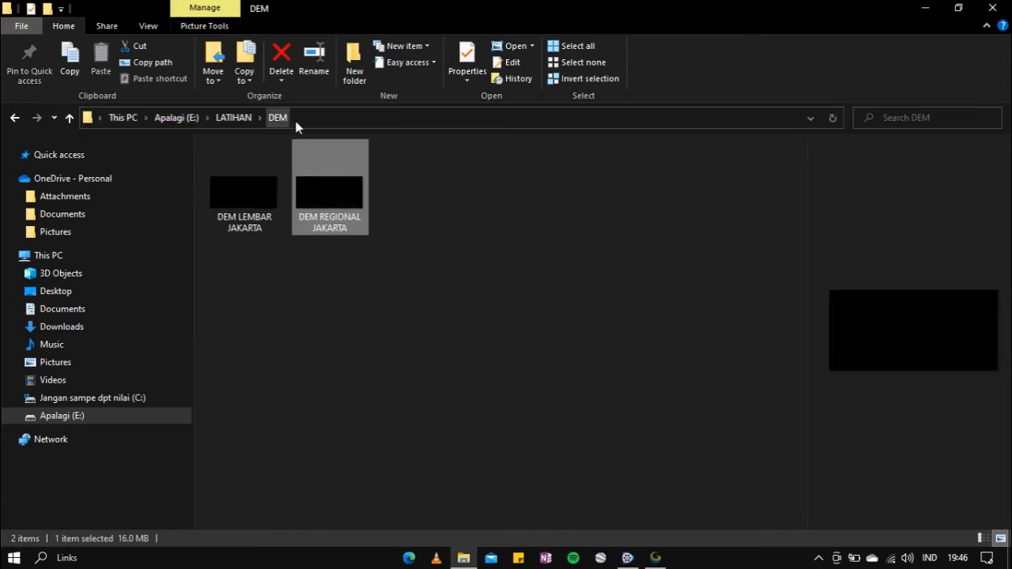
Switch back to Global Mapper and draw a polygon area feature of about 1247 sq km over the central elevation data, keeping the default feature settings
click(656, 557)
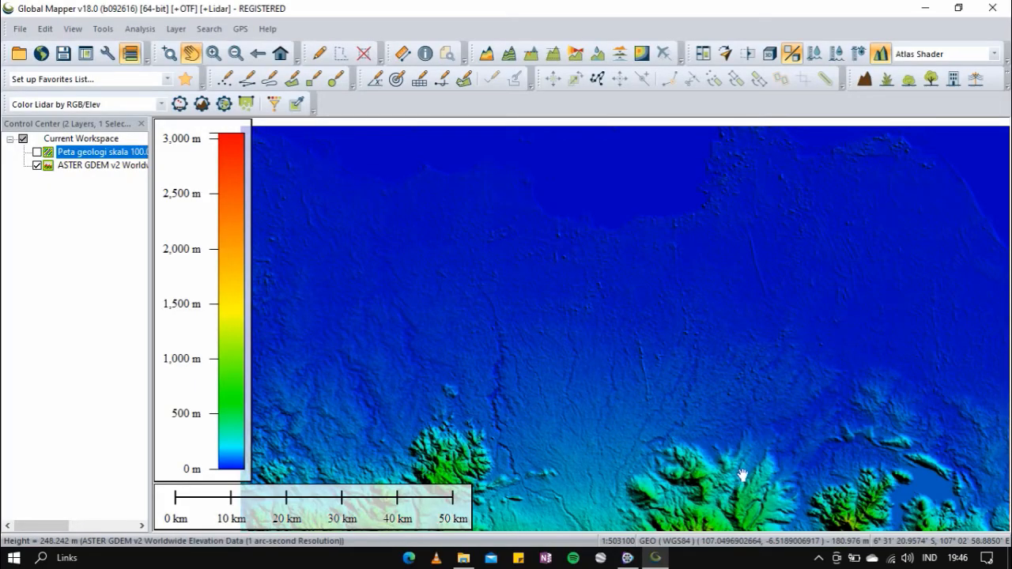
drag(743, 475, 698, 407)
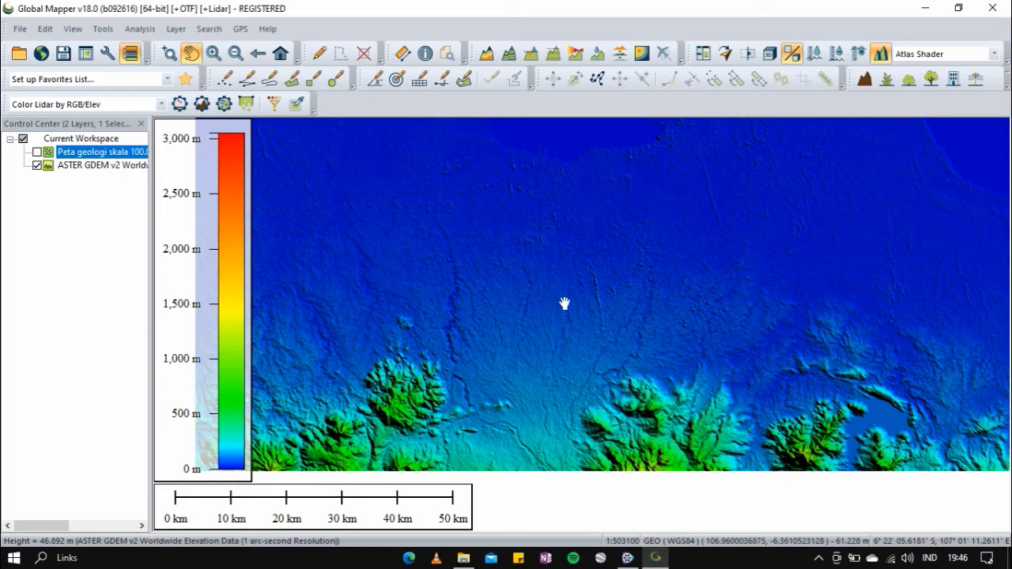
drag(565, 304, 502, 247)
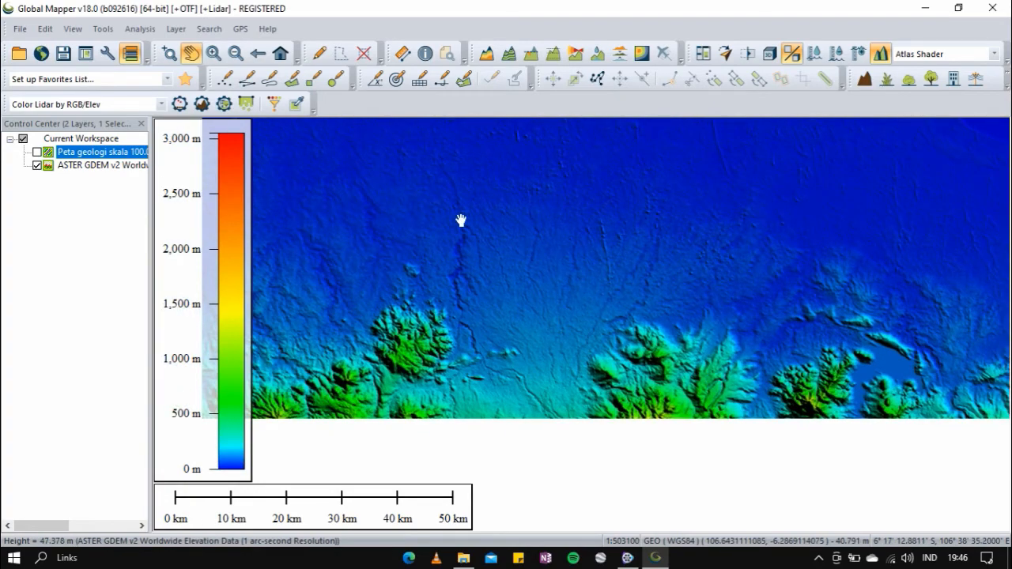
click(311, 84)
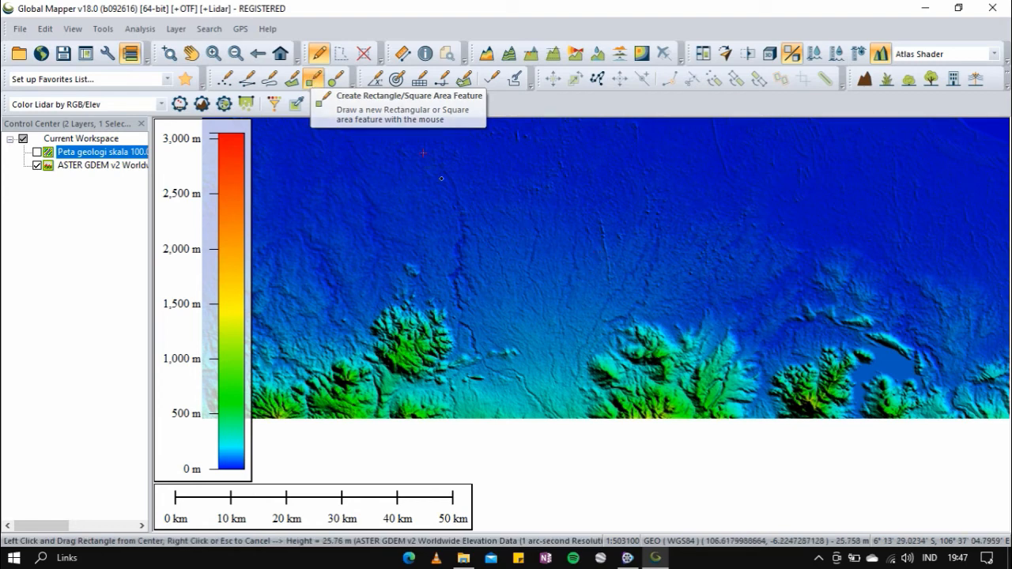
click(292, 82)
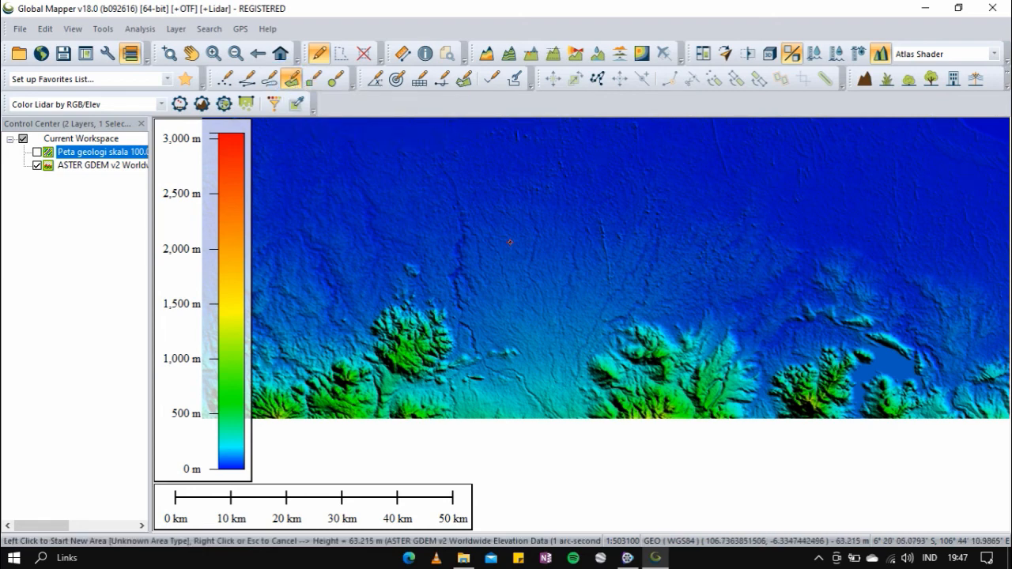
click(489, 252)
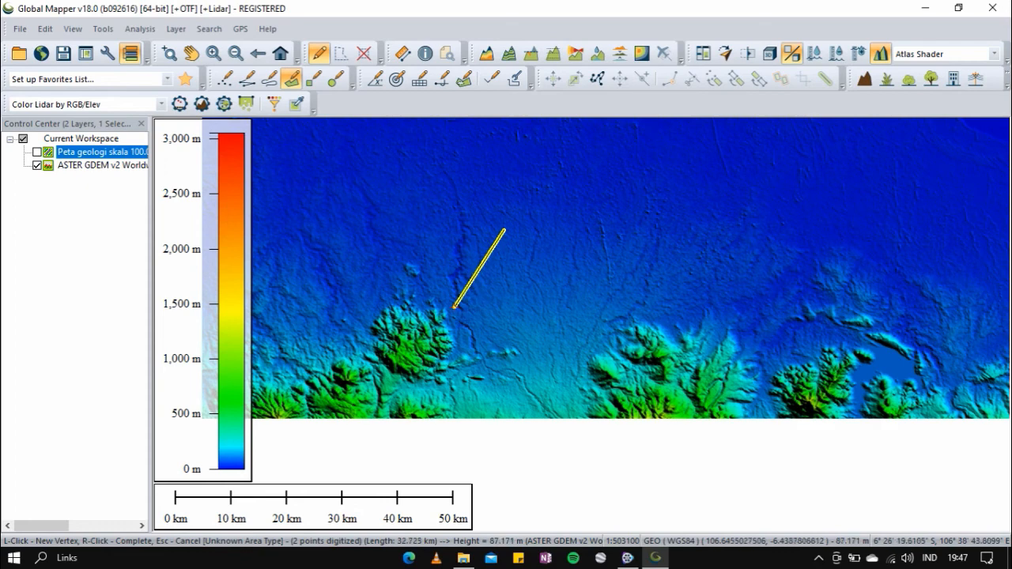
click(454, 307)
click(502, 350)
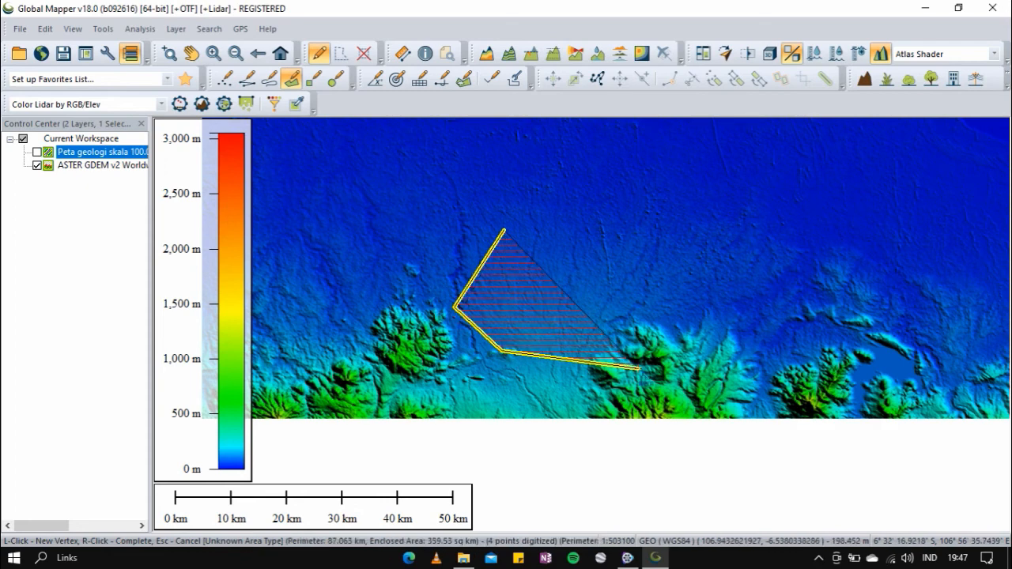
click(639, 368)
click(714, 356)
click(714, 329)
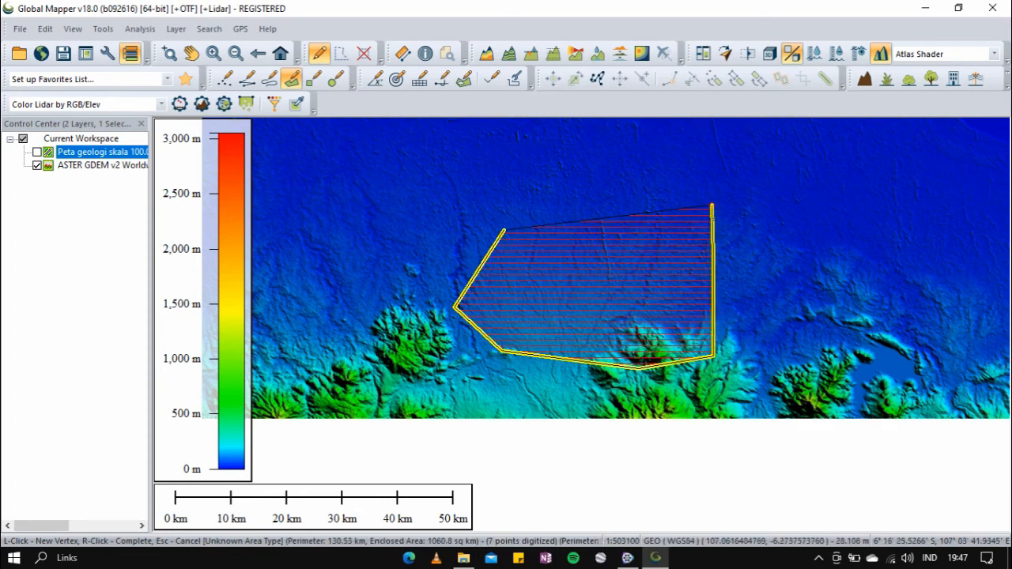
click(712, 205)
click(588, 179)
click(526, 179)
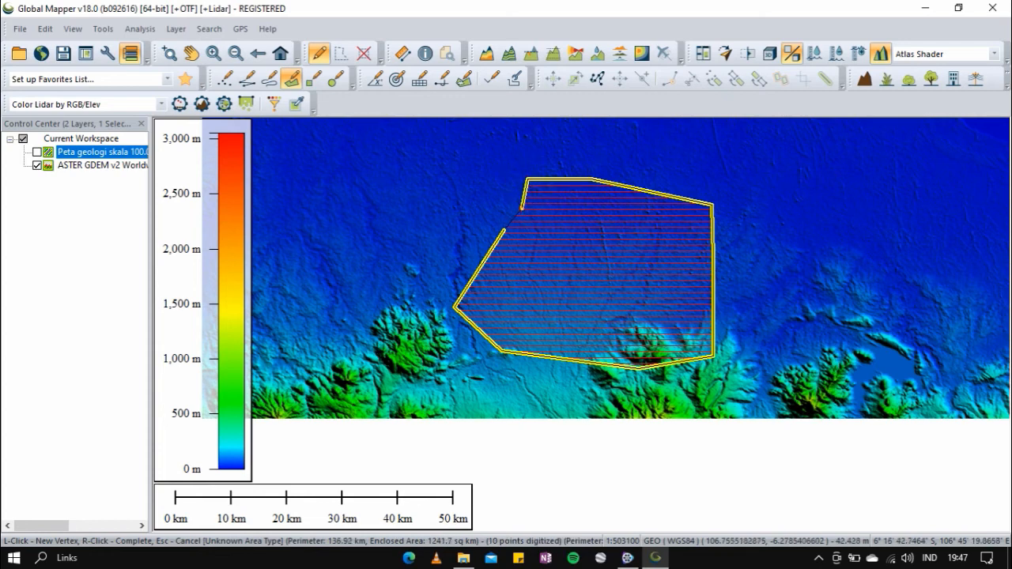
click(506, 229)
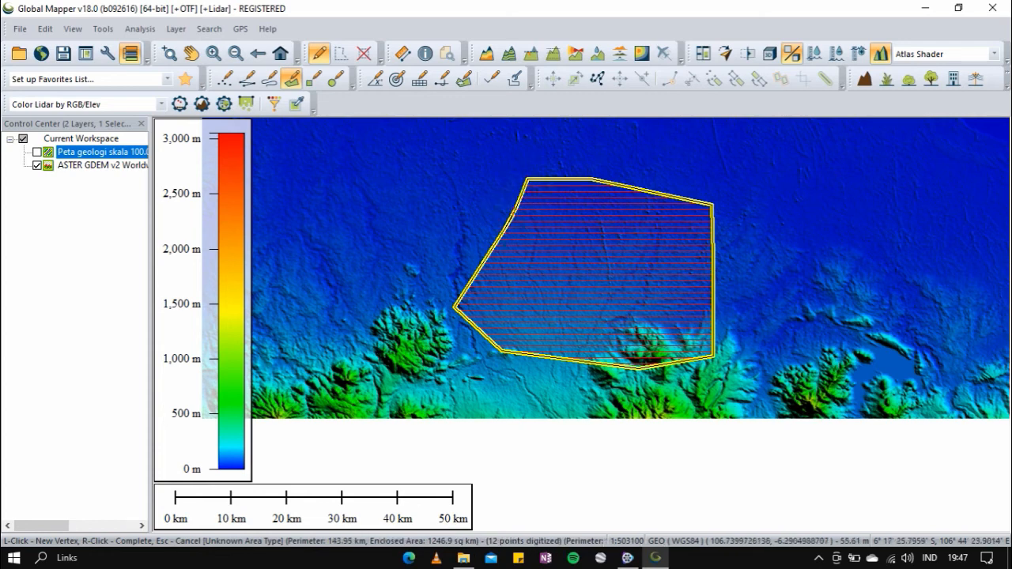
click(505, 230)
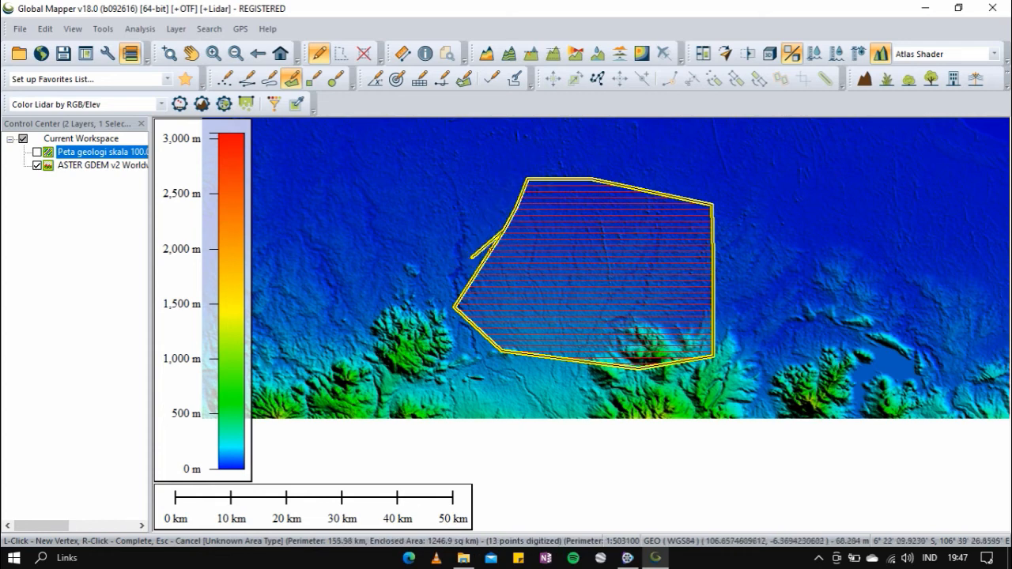
right_click(505, 232)
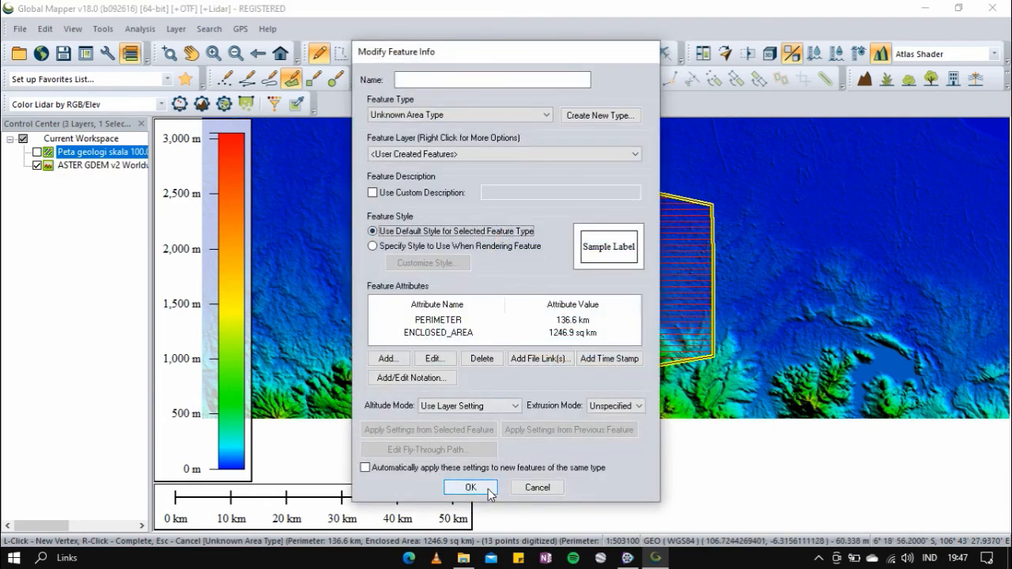
click(471, 487)
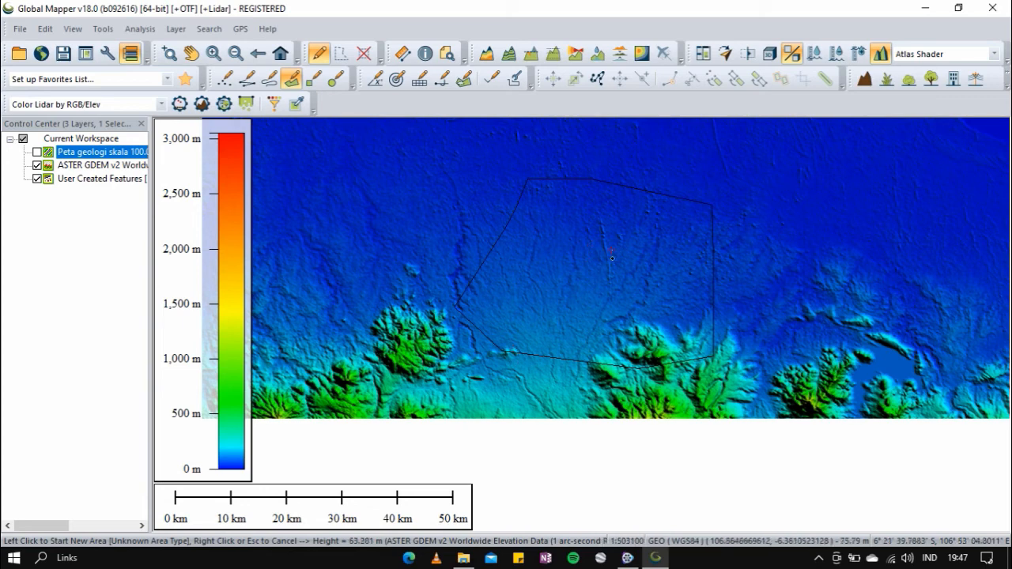
Select the drawn polygon area over the elevation data and start exporting an elevation grid in GeoTIFF format
click(318, 53)
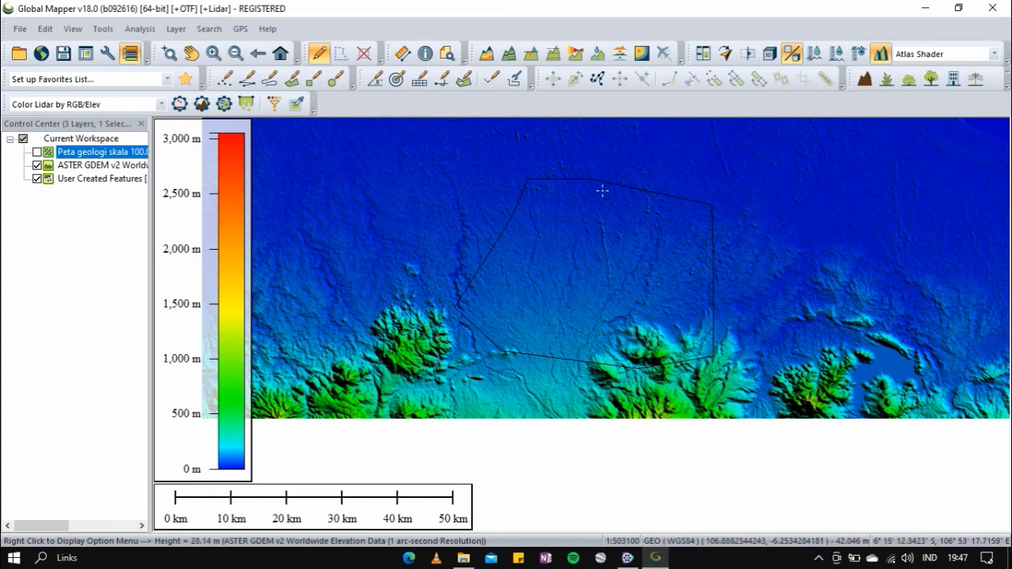
click(607, 253)
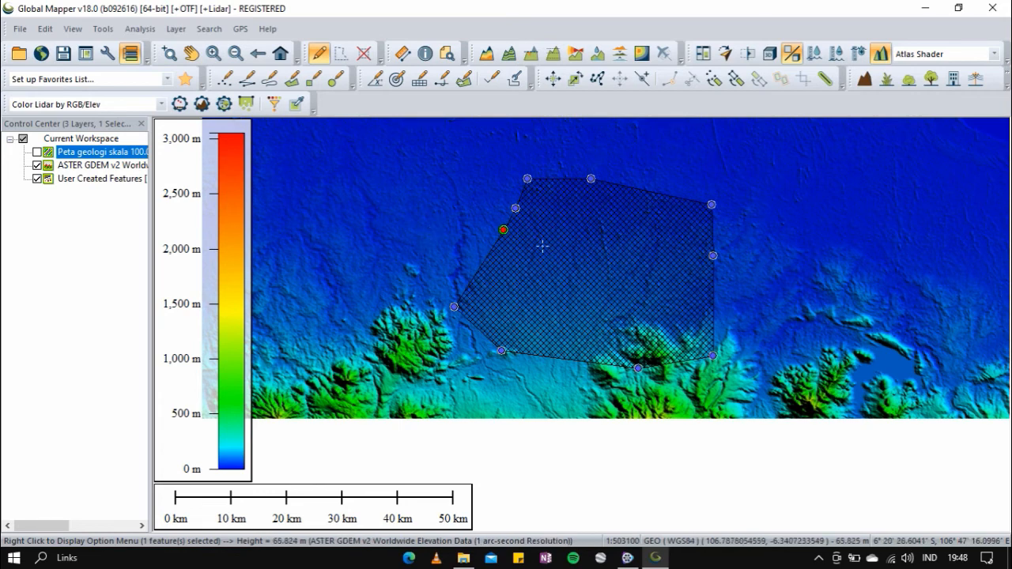
click(18, 32)
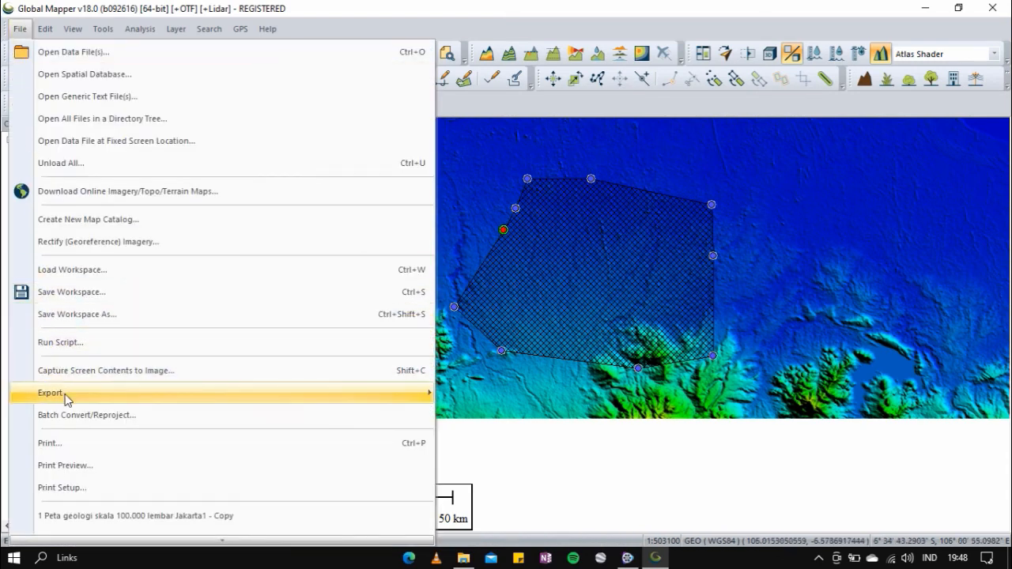
mouse_move(66, 399)
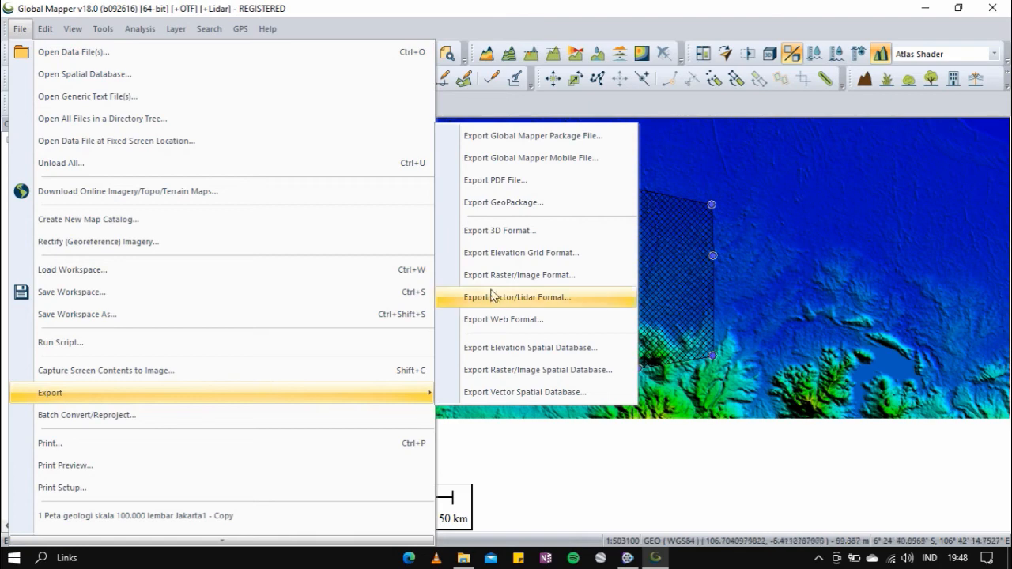
click(491, 255)
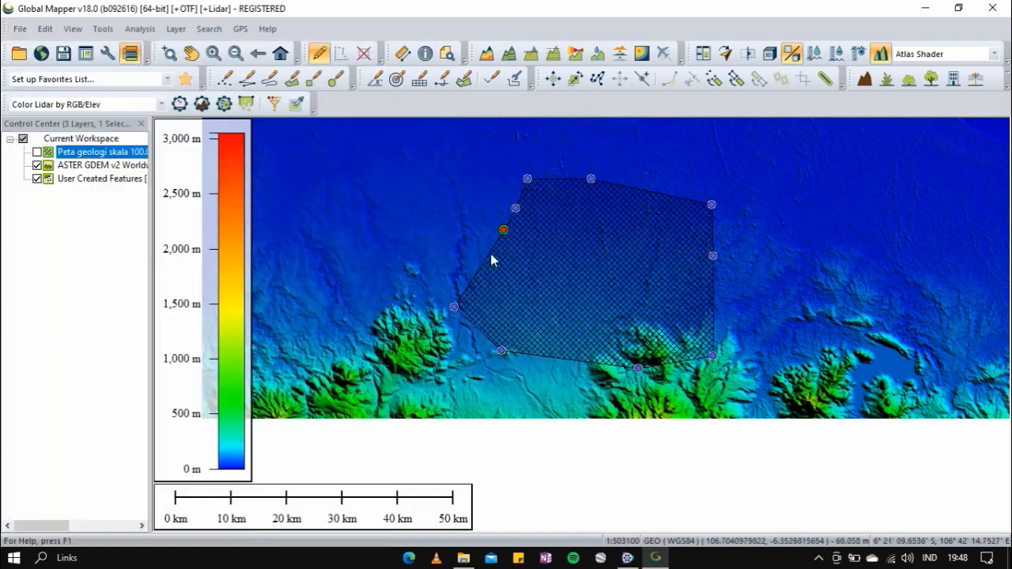
click(500, 299)
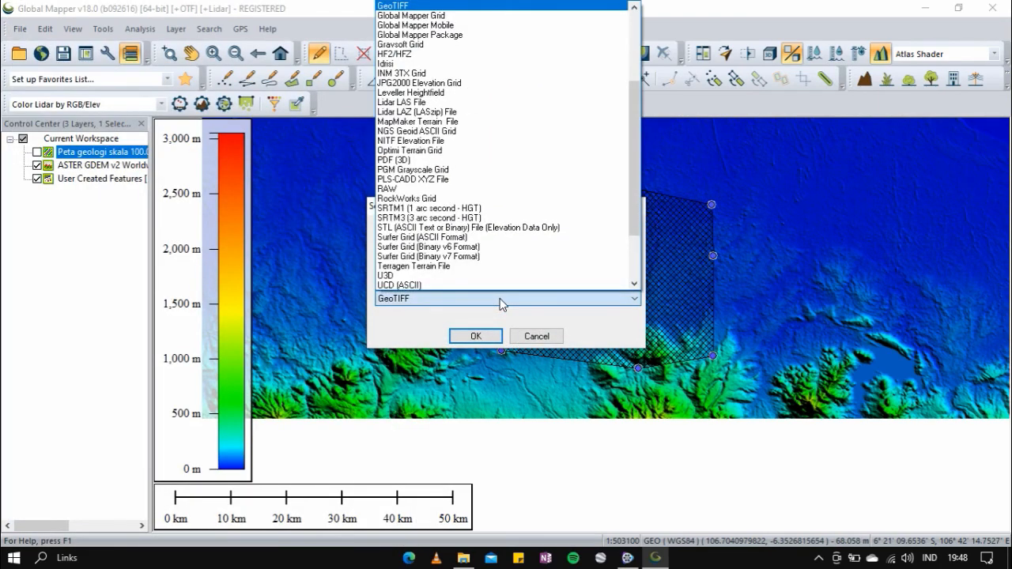
click(500, 300)
click(475, 336)
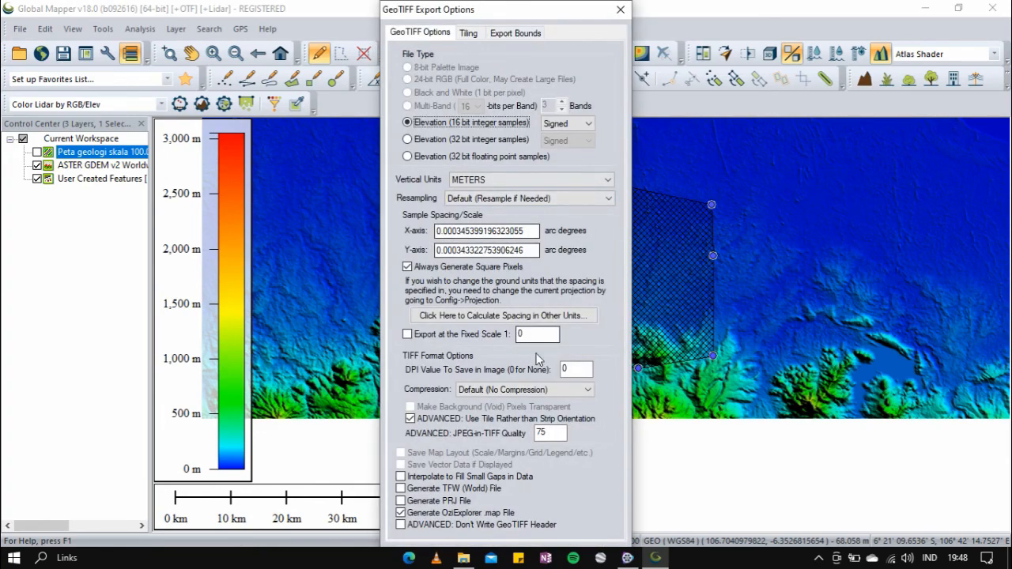
Crop the export bounds to the selected area feature and save the GeoTIFF as DEM JAKARTA CROP in the LATIHAN\DEM folder
drag(532, 12, 533, 1)
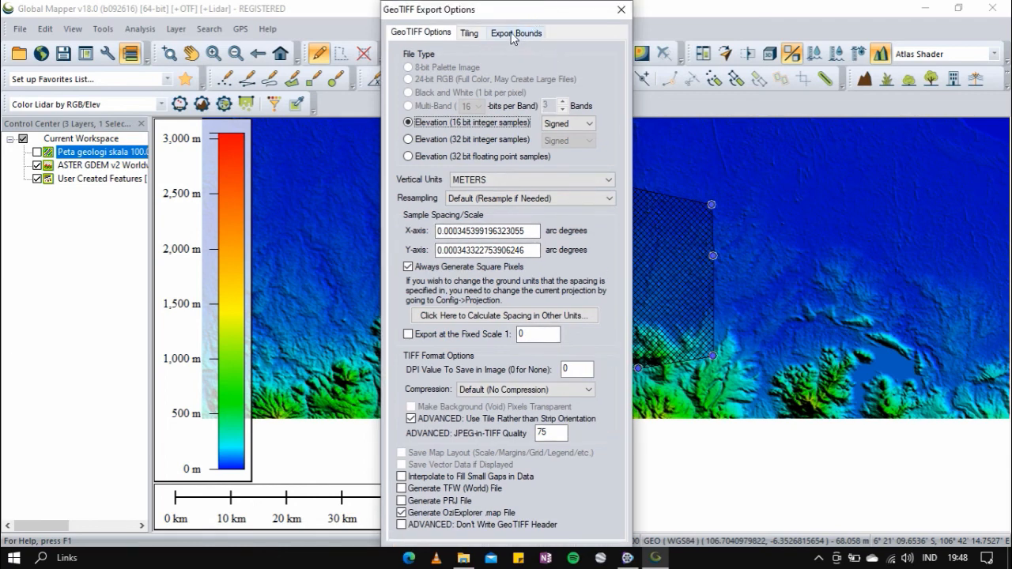
click(532, 35)
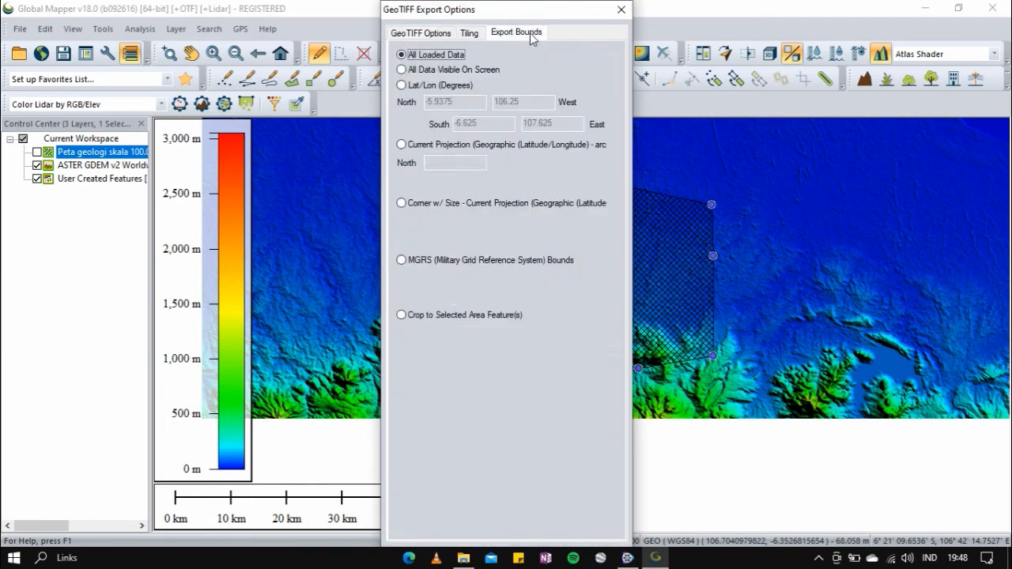
click(403, 316)
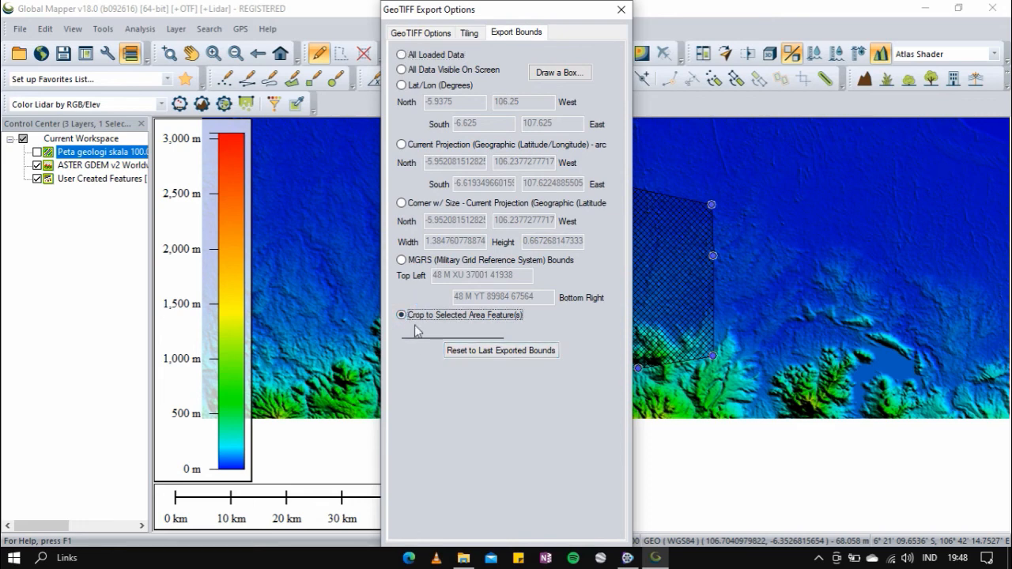
key(Return)
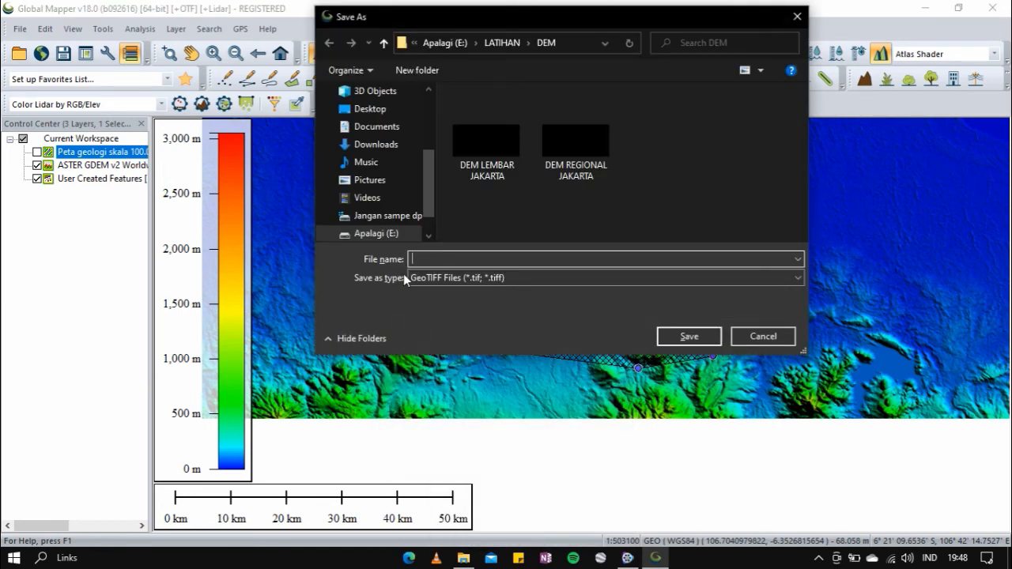
text(DEM JAKARTA CROP)
click(703, 334)
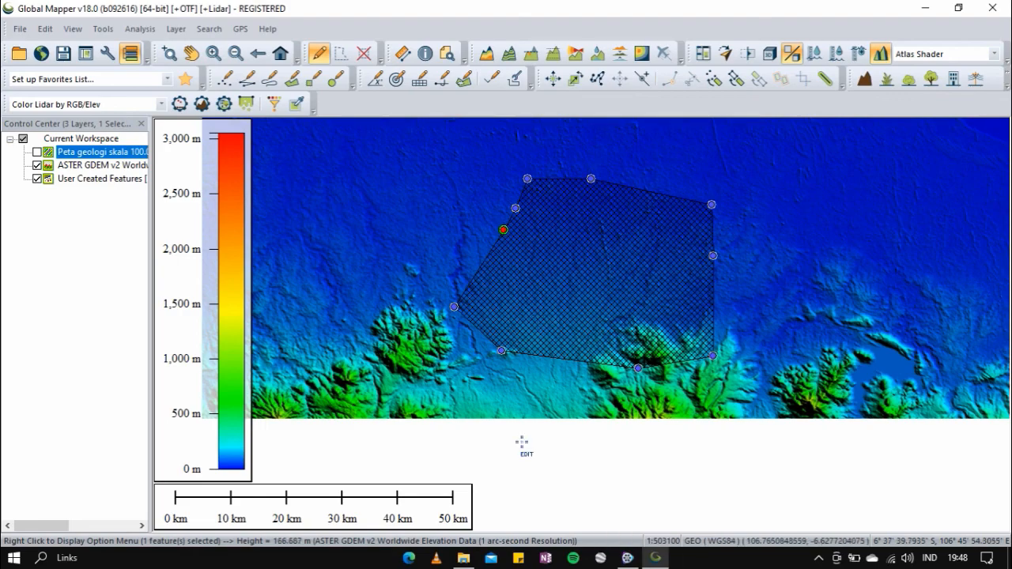
Switch to File Explorer to check the exported DEM JAKARTA CROP file in the LATIHAN\DEM folder, and return to Global Mapper's geological map layer
click(464, 558)
click(208, 163)
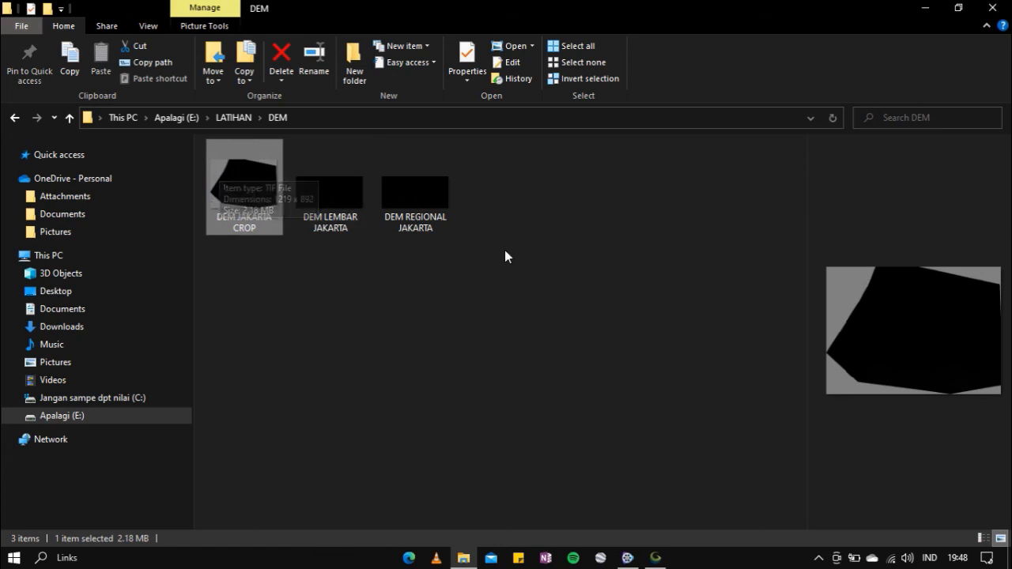
click(519, 228)
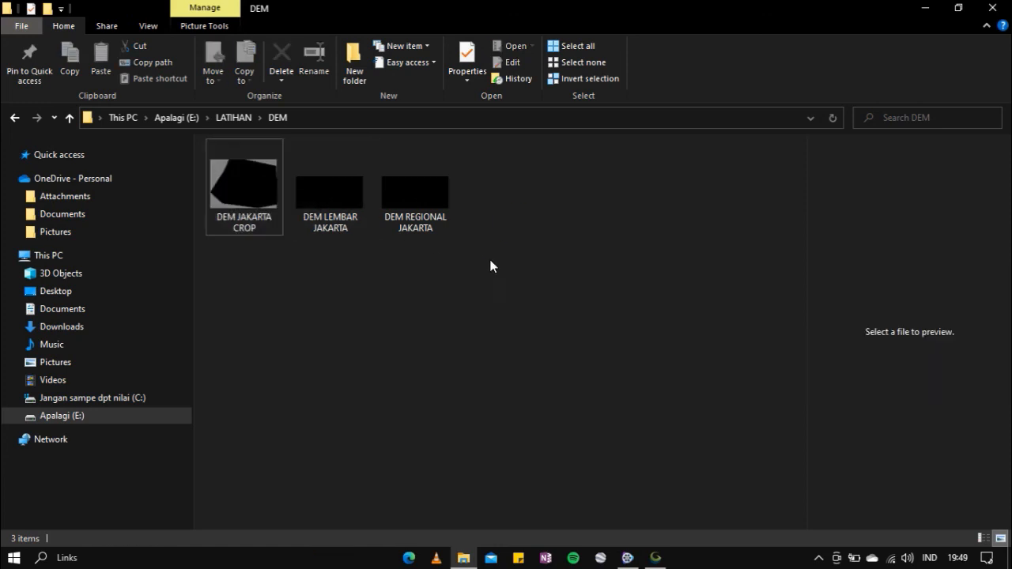
click(656, 557)
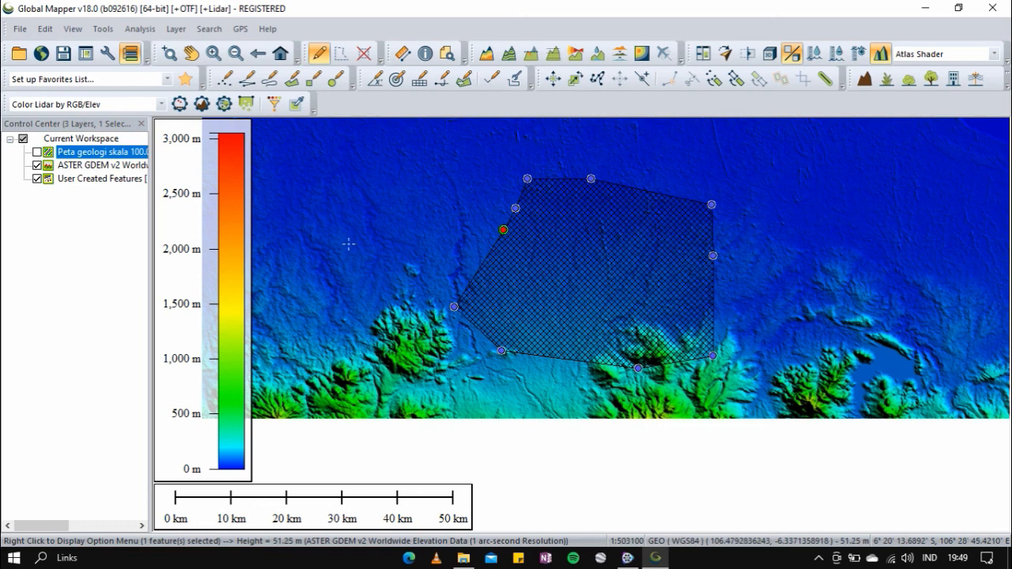
click(130, 151)
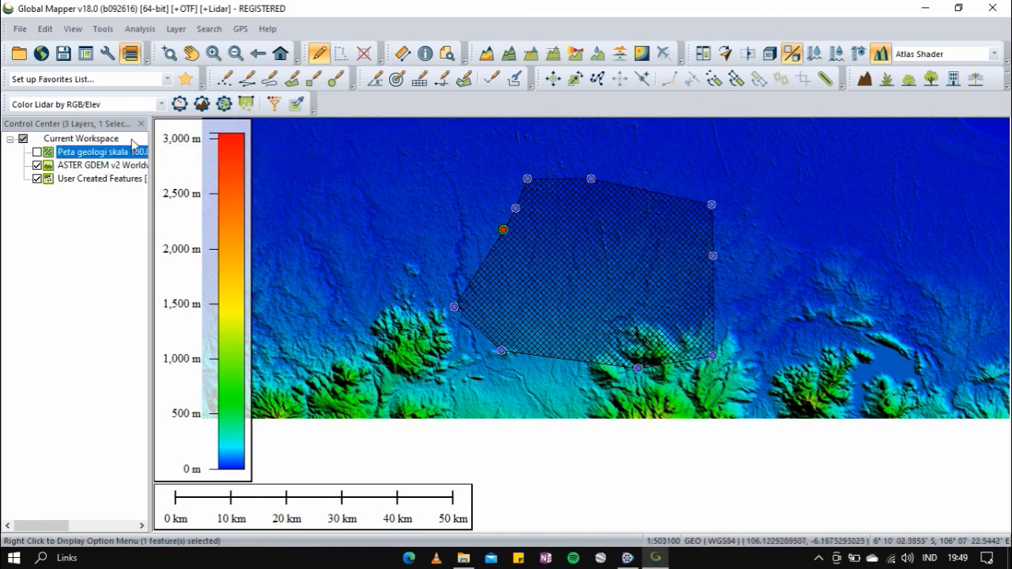